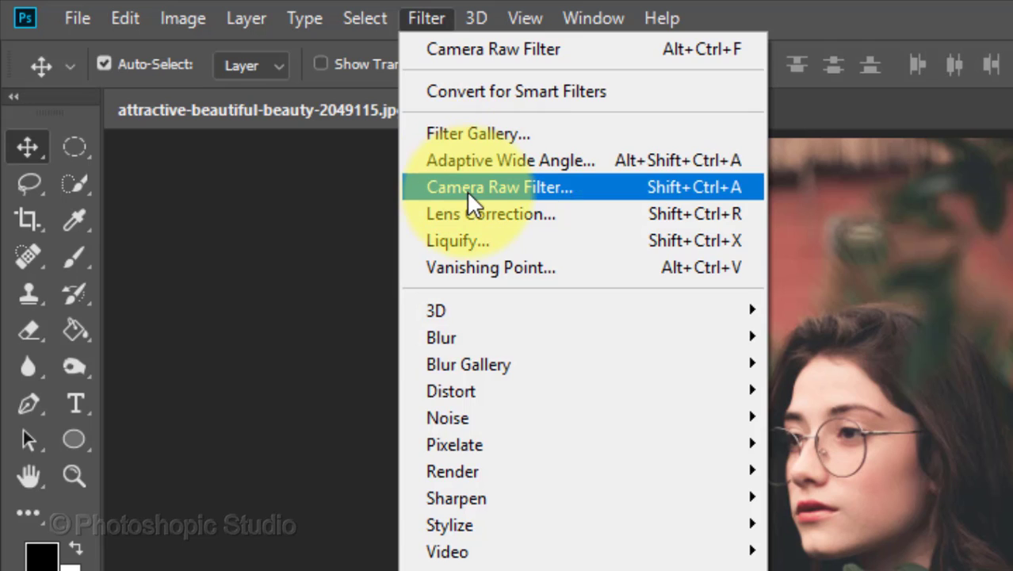
# Start the Camera Raw Filter on the portrait and set Exposure to +0.25 and Contrast to +23
pyautogui.click(468, 187)
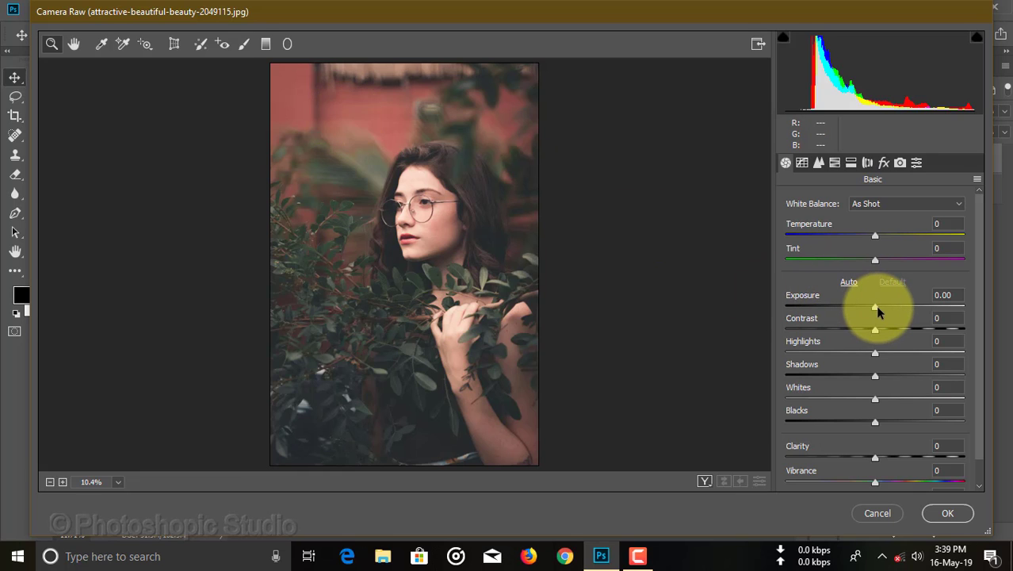
pyautogui.moveTo(876, 307); pyautogui.dragTo(895, 331)
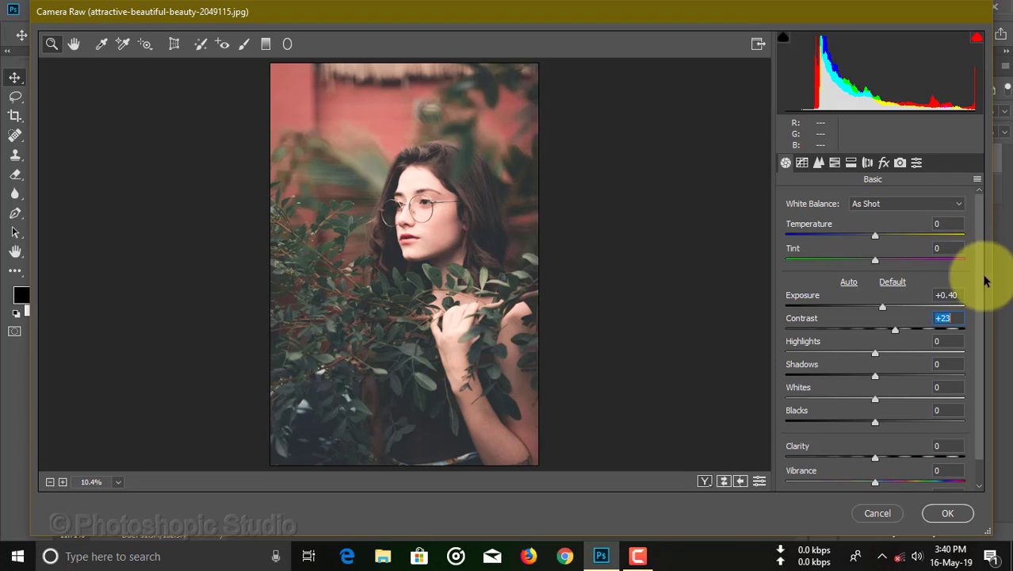
pyautogui.scroll(-1, 977, 276)
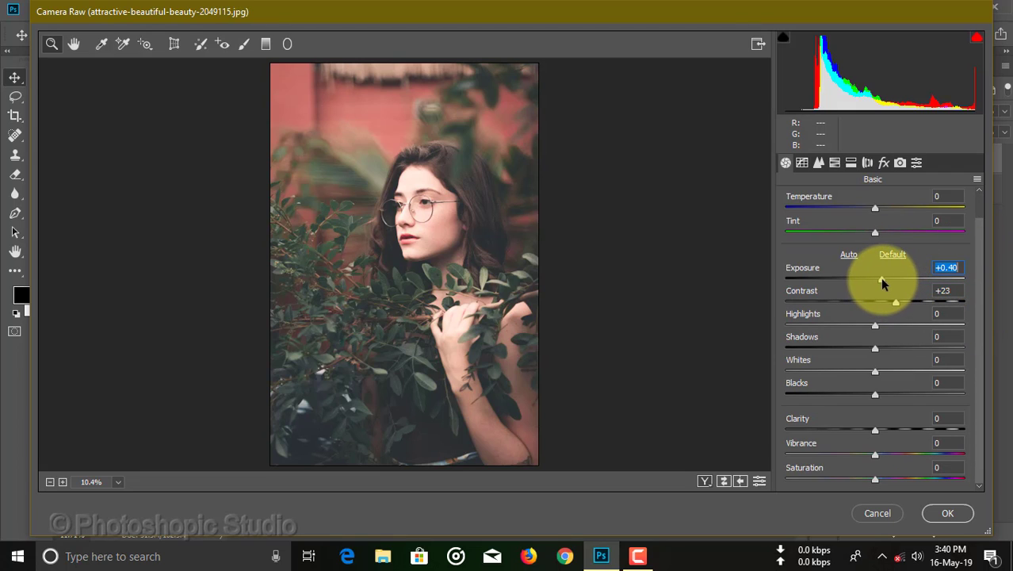
pyautogui.moveTo(882, 279); pyautogui.dragTo(879, 279)
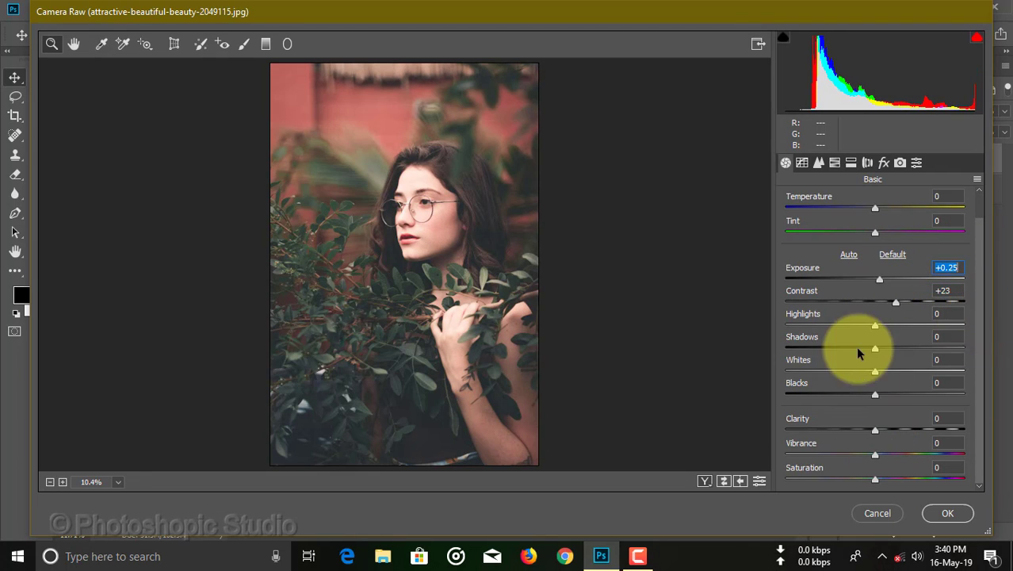
# Set Highlights to -2, Shadows to -68, Whites to -98, Blacks to -13, Clarity to +4, Vibrance to +7 and Saturation to +7
pyautogui.moveTo(875, 326); pyautogui.dragTo(816, 358)
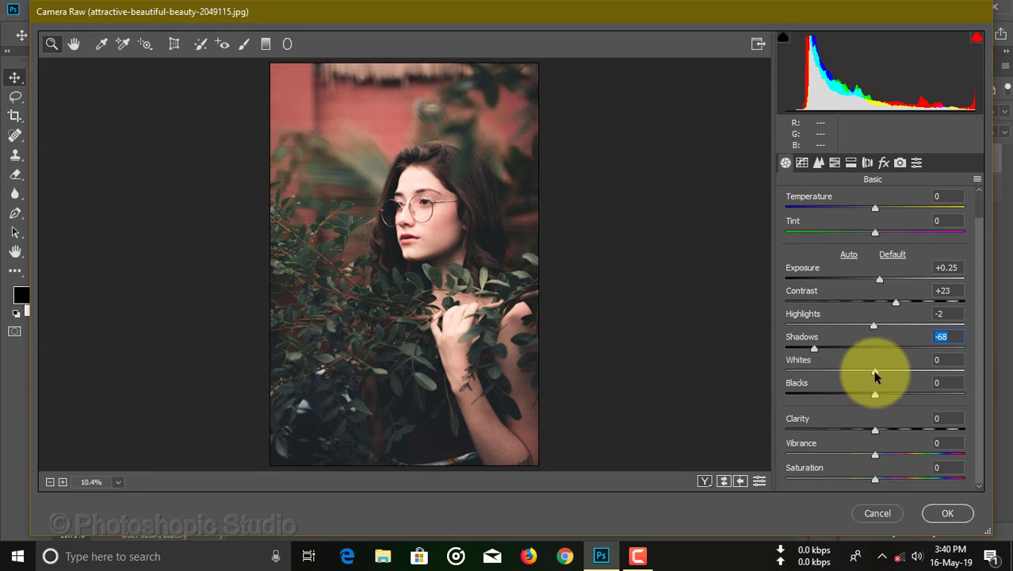
pyautogui.moveTo(876, 374); pyautogui.dragTo(788, 386)
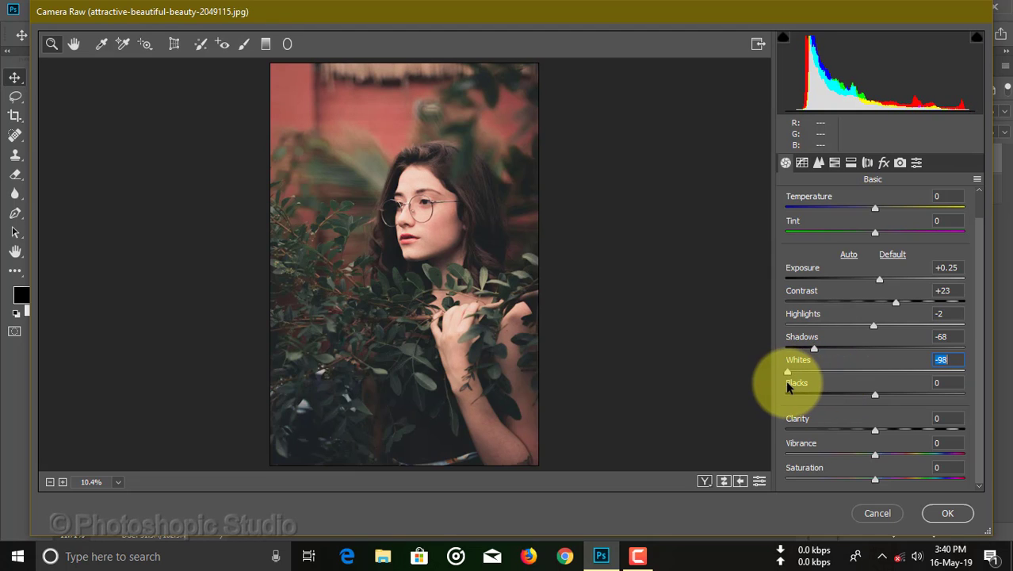
pyautogui.moveTo(873, 394)
pyautogui.mouseDown()
pyautogui.moveTo(809, 398)
pyautogui.moveTo(863, 396)
pyautogui.mouseUp()
pyautogui.moveTo(874, 430); pyautogui.dragTo(881, 478)
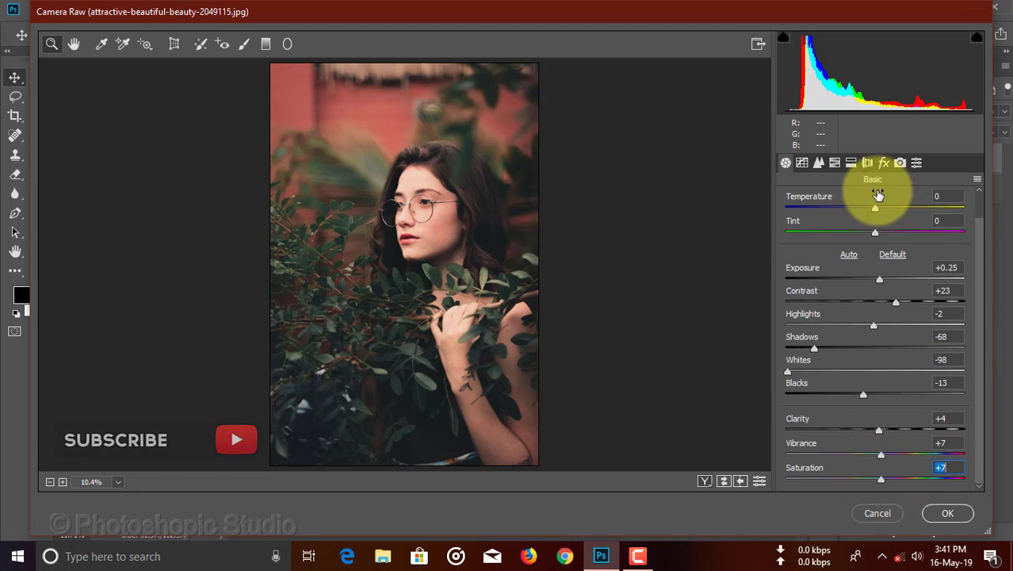
# In the HSL adjustments, set the Greens to luminance -33, saturation +52 and hue +39
pyautogui.click(834, 163)
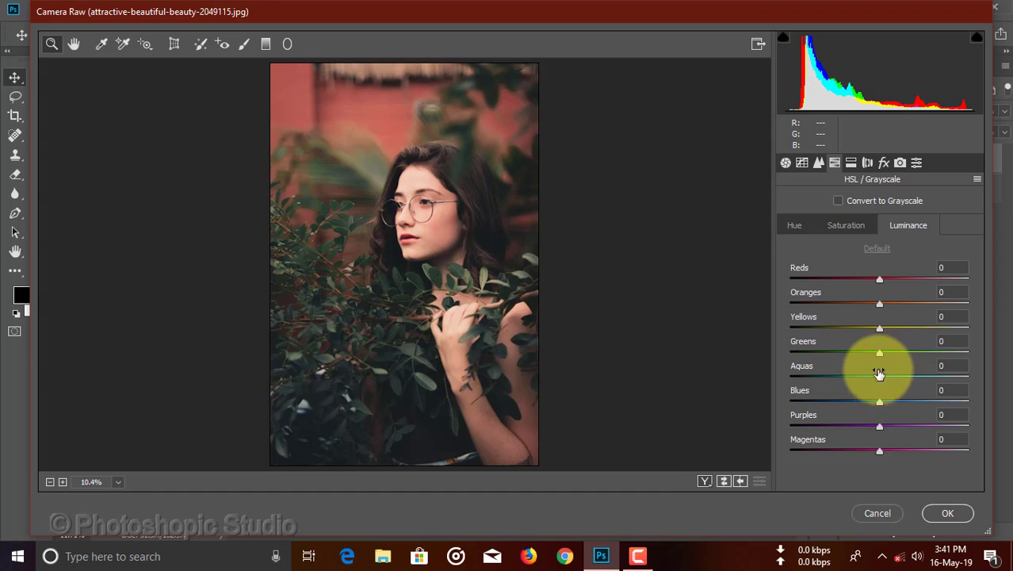
pyautogui.moveTo(878, 352); pyautogui.dragTo(857, 357)
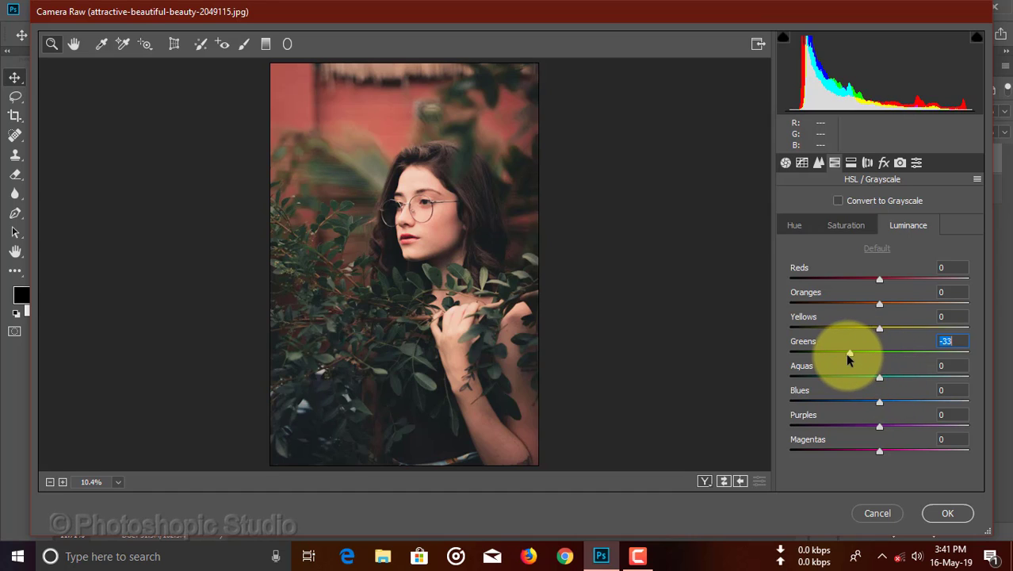
pyautogui.click(846, 225)
pyautogui.moveTo(880, 357); pyautogui.dragTo(914, 352)
pyautogui.click(794, 225)
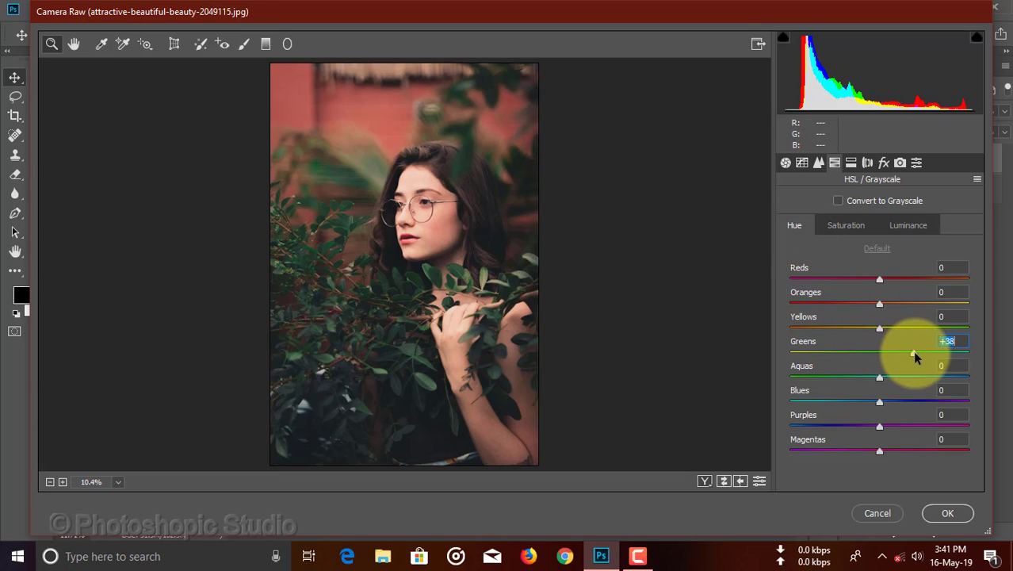
# Adjust the Blues in HSL to luminance -38, saturation +37 and hue +27
pyautogui.moveTo(879, 402); pyautogui.dragTo(845, 402)
pyautogui.click(849, 227)
pyautogui.click(908, 225)
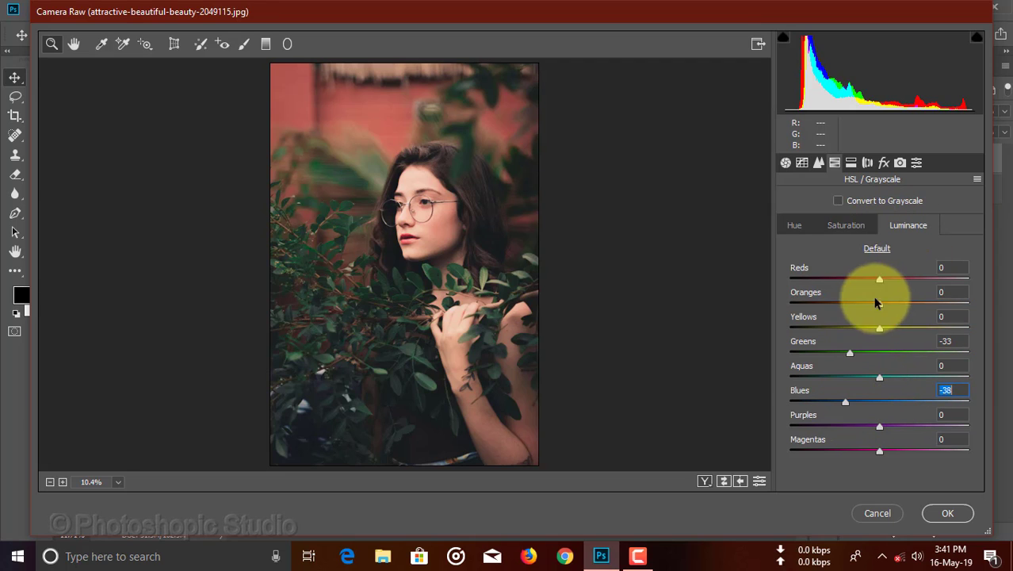
# Raise the Reds saturation slightly and set the Reds hue to +5
pyautogui.click(859, 229)
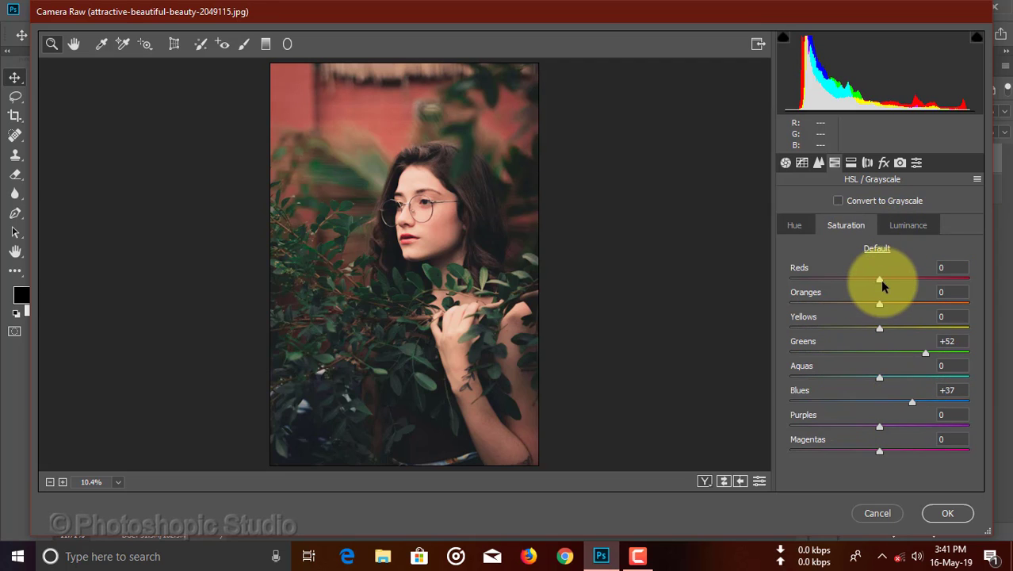
pyautogui.moveTo(880, 279); pyautogui.dragTo(887, 280)
pyautogui.click(796, 225)
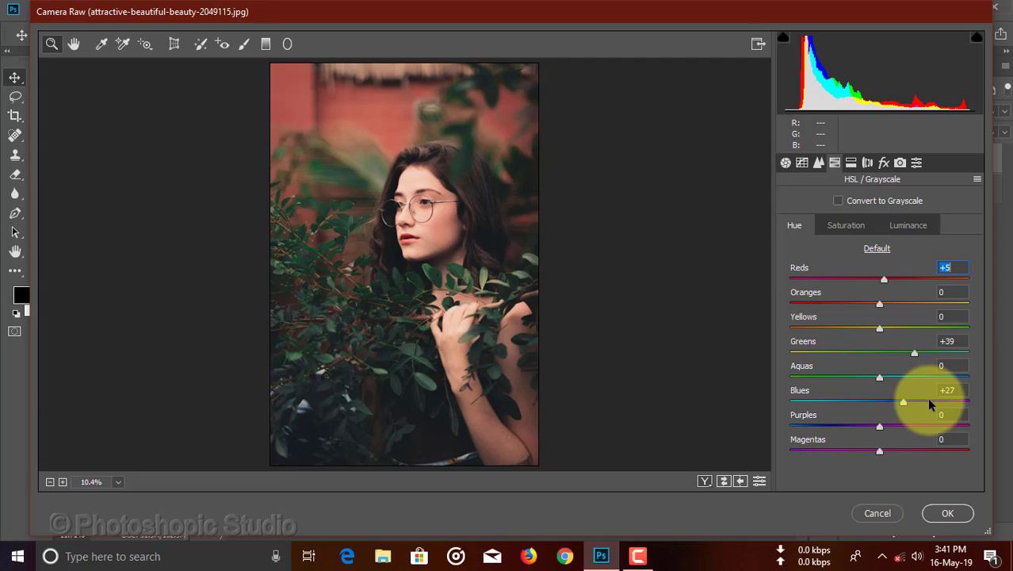
# Apply Camera Raw with sharpening Amount 4 and noise reduction Luminance 5, and compare Layer 1 with the original by toggling its visibility
pyautogui.click(819, 162)
pyautogui.moveTo(785, 222); pyautogui.dragTo(791, 224)
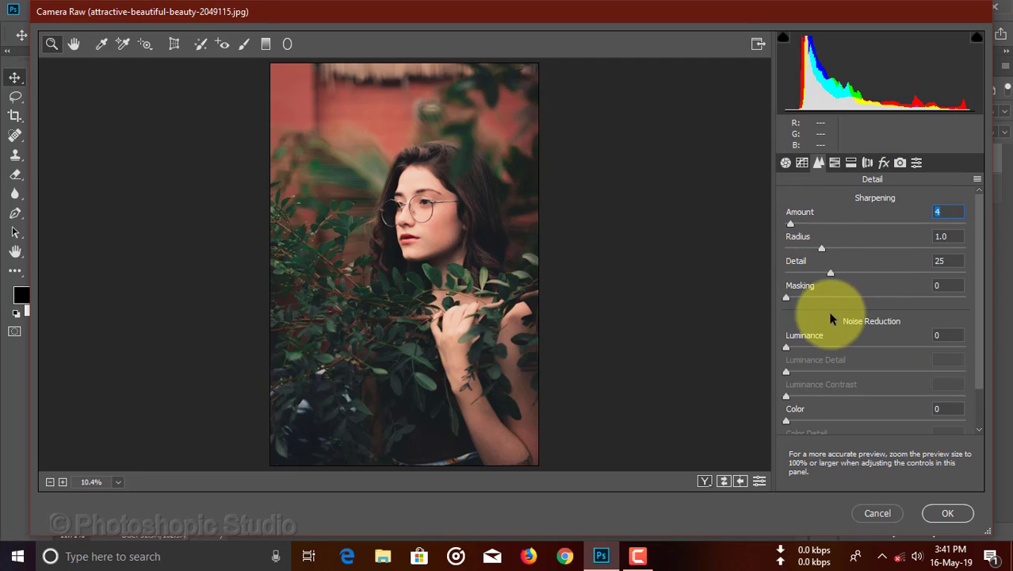
pyautogui.moveTo(792, 347)
pyautogui.mouseDown()
pyautogui.moveTo(806, 349)
pyautogui.moveTo(795, 347)
pyautogui.mouseUp()
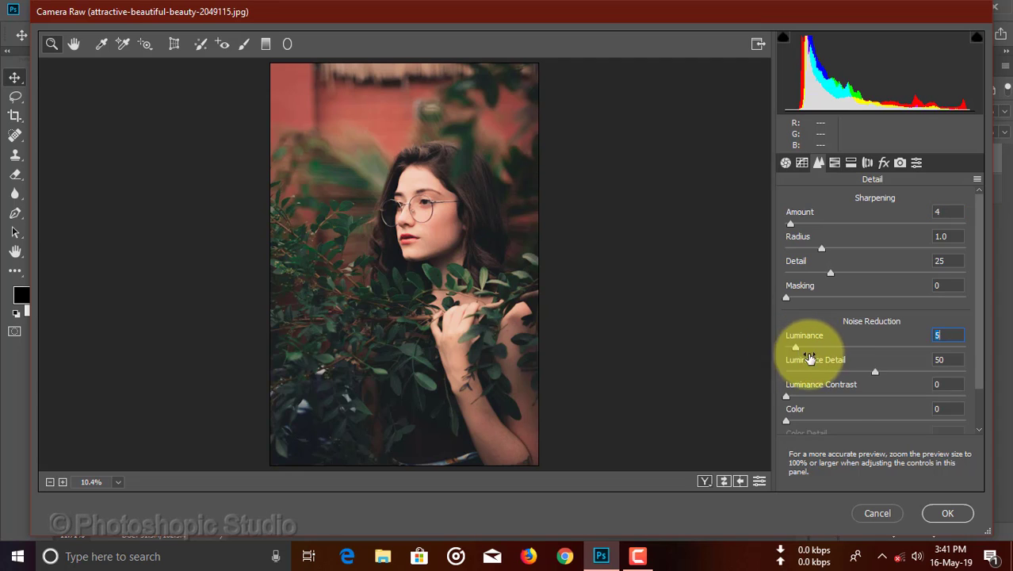
pyautogui.click(962, 517)
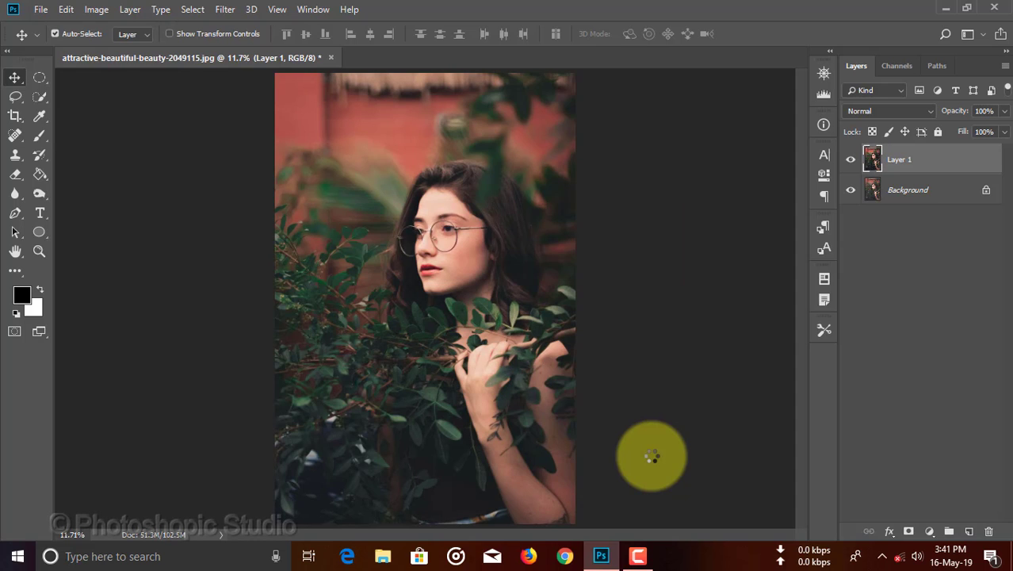
pyautogui.click(851, 161)
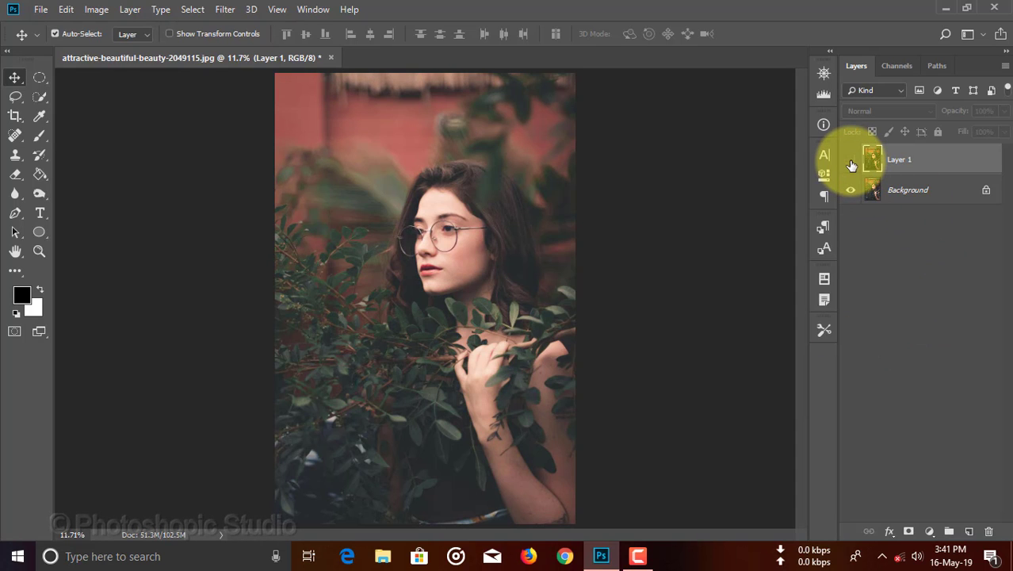
pyautogui.click(850, 161)
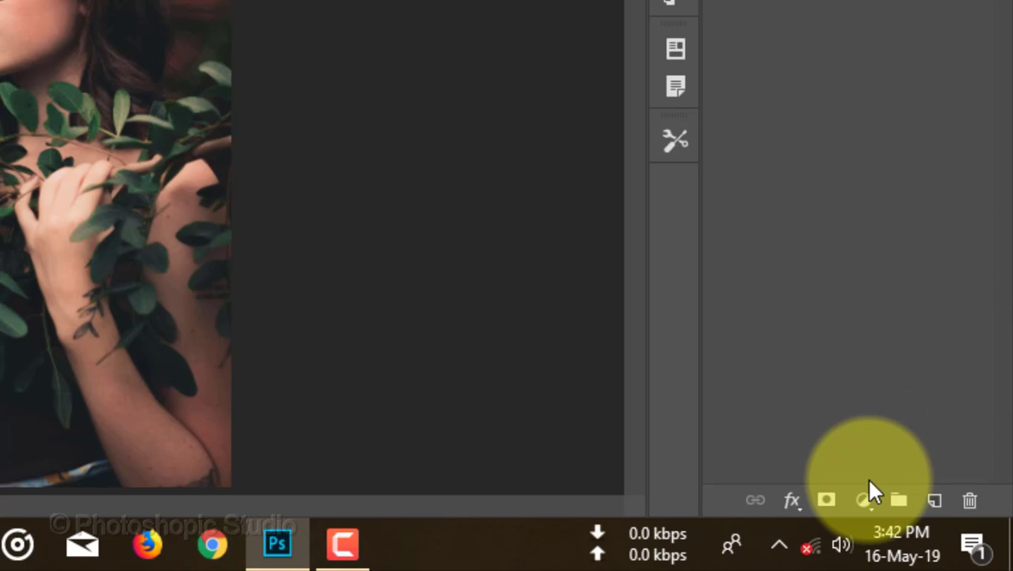
# Add a Gradient Fill layer above Layer 1 using the Foreground to Transparent preset
pyautogui.click(863, 500)
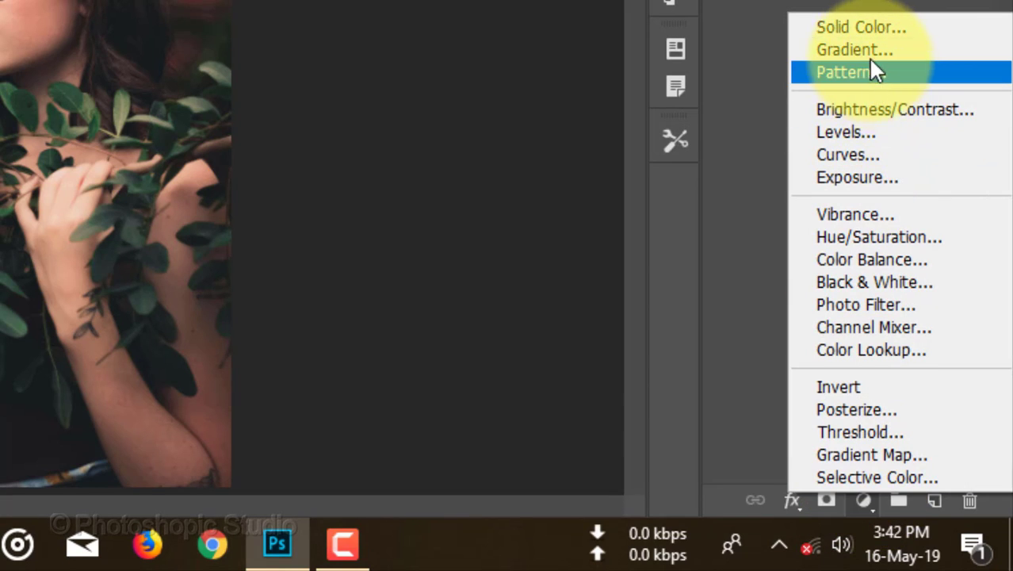
pyautogui.click(868, 52)
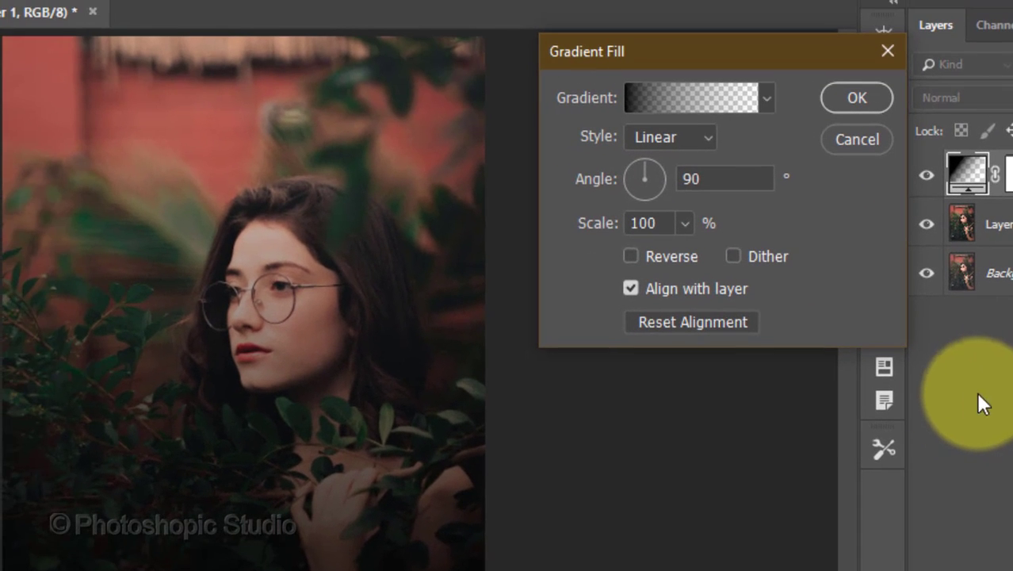
pyautogui.click(701, 103)
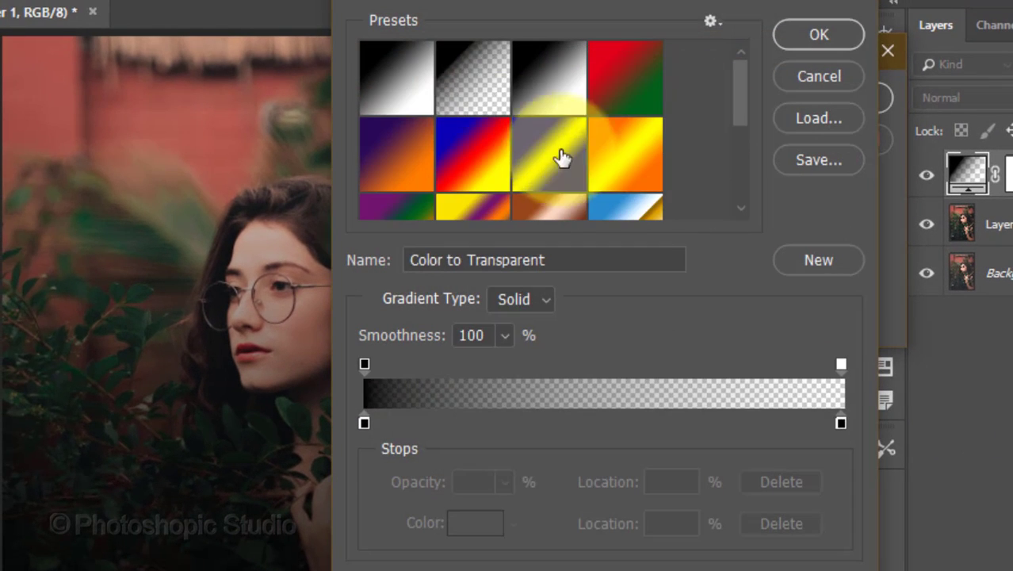
pyautogui.doubleClick(464, 91)
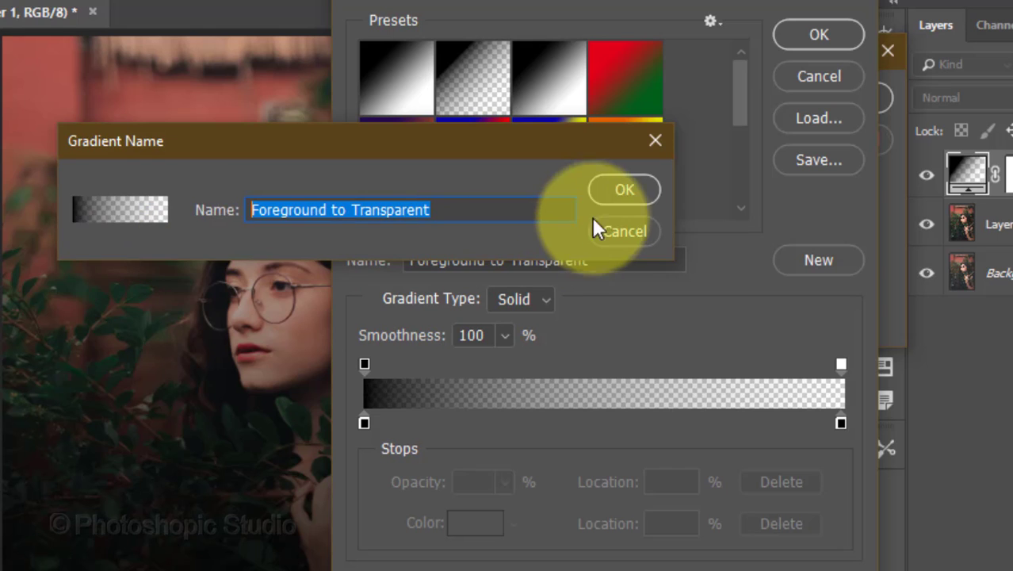
pyautogui.click(622, 195)
pyautogui.click(809, 43)
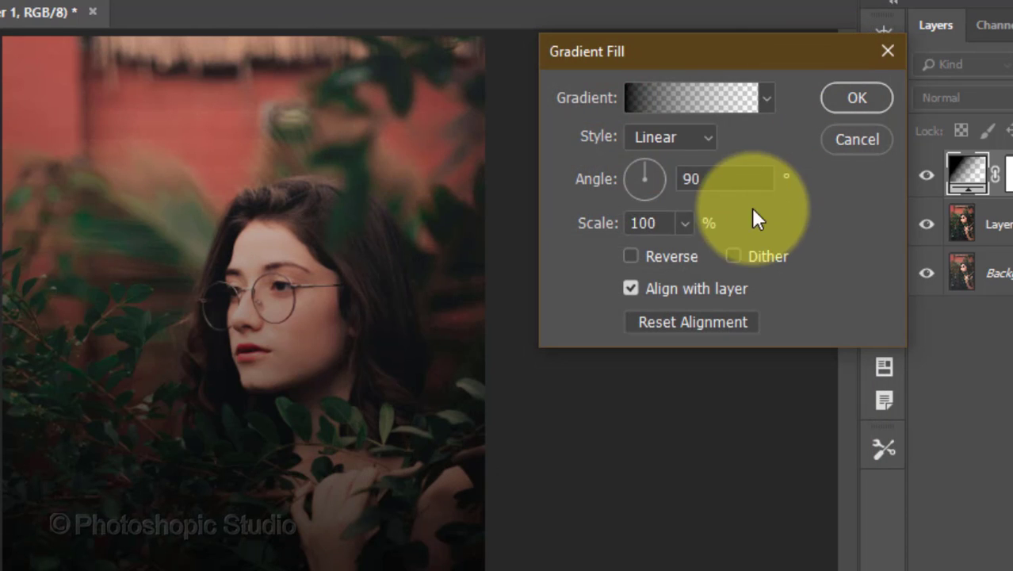
# Reverse the gradient fill and set its angle to 128.66°
pyautogui.click(632, 255)
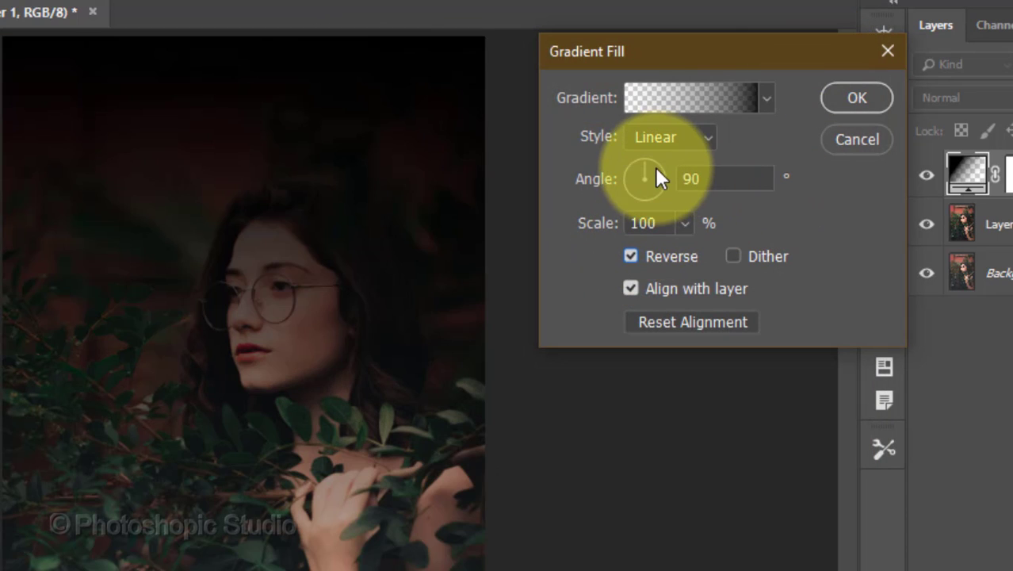
pyautogui.moveTo(643, 161); pyautogui.dragTo(636, 167)
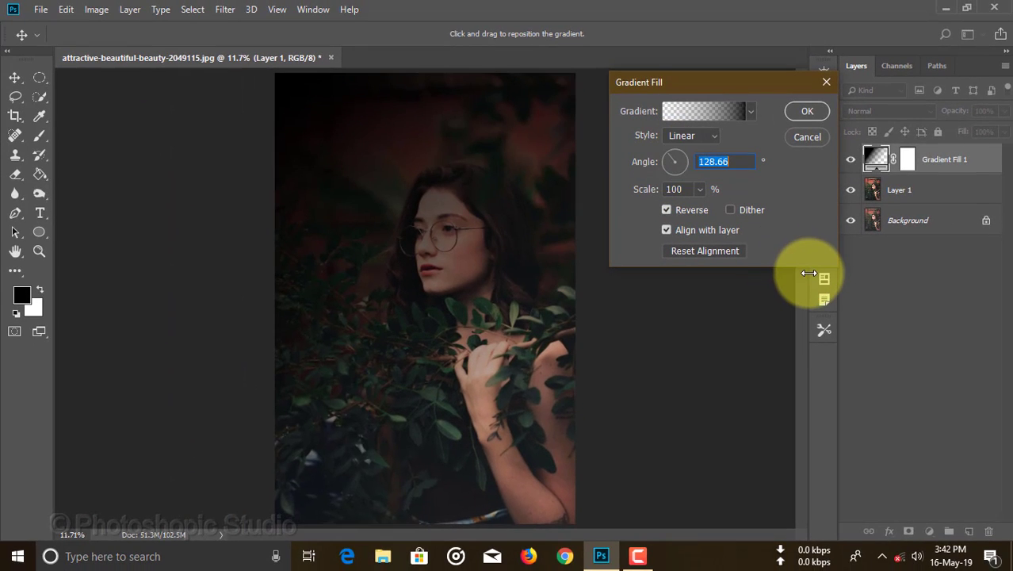
# Reposition the gradient toward the photo's upper-left corner, keep its scale at 100%, and apply the fill
pyautogui.click(699, 189)
pyautogui.moveTo(696, 208)
pyautogui.mouseDown()
pyautogui.moveTo(714, 207)
pyautogui.moveTo(703, 208)
pyautogui.mouseUp()
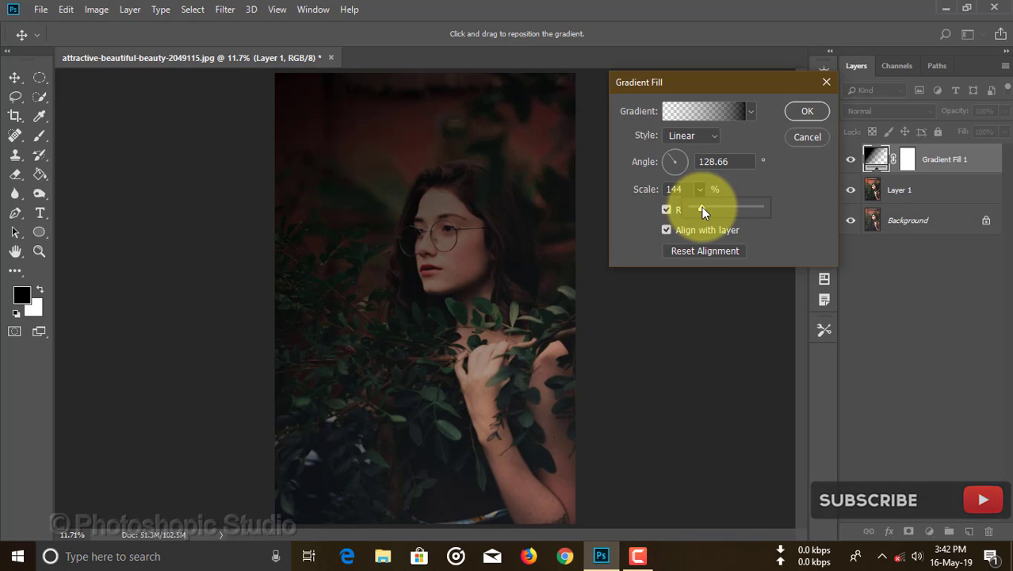
pyautogui.moveTo(701, 207); pyautogui.dragTo(696, 207)
pyautogui.moveTo(435, 173); pyautogui.dragTo(388, 161)
pyautogui.click(700, 189)
pyautogui.moveTo(694, 208); pyautogui.dragTo(701, 207)
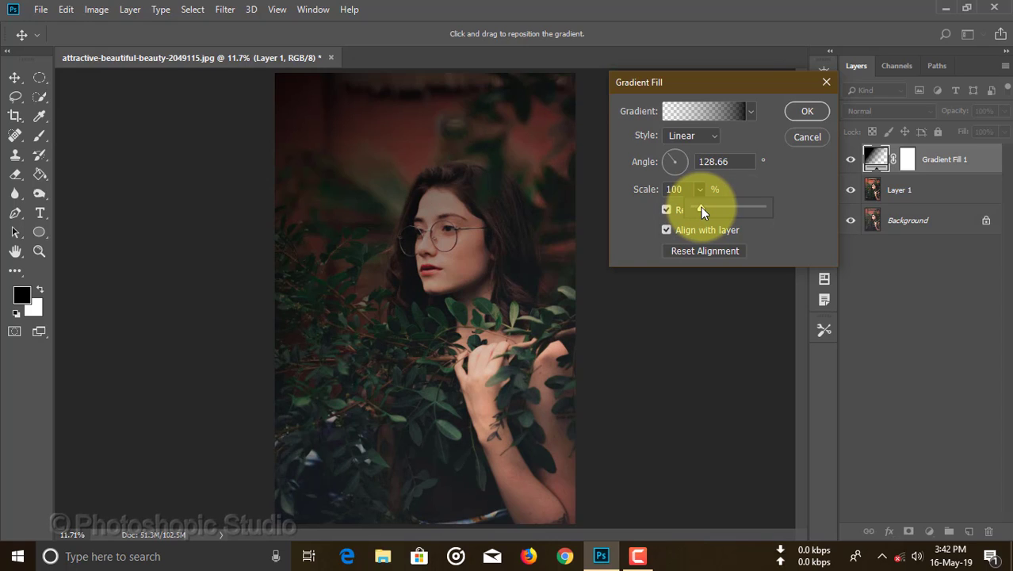
pyautogui.click(519, 168)
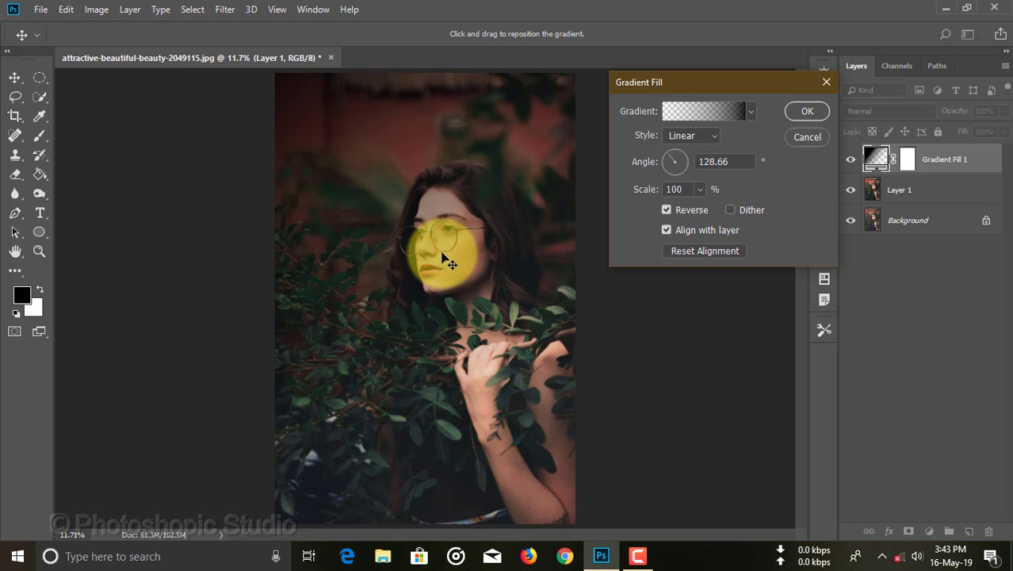
pyautogui.click(799, 109)
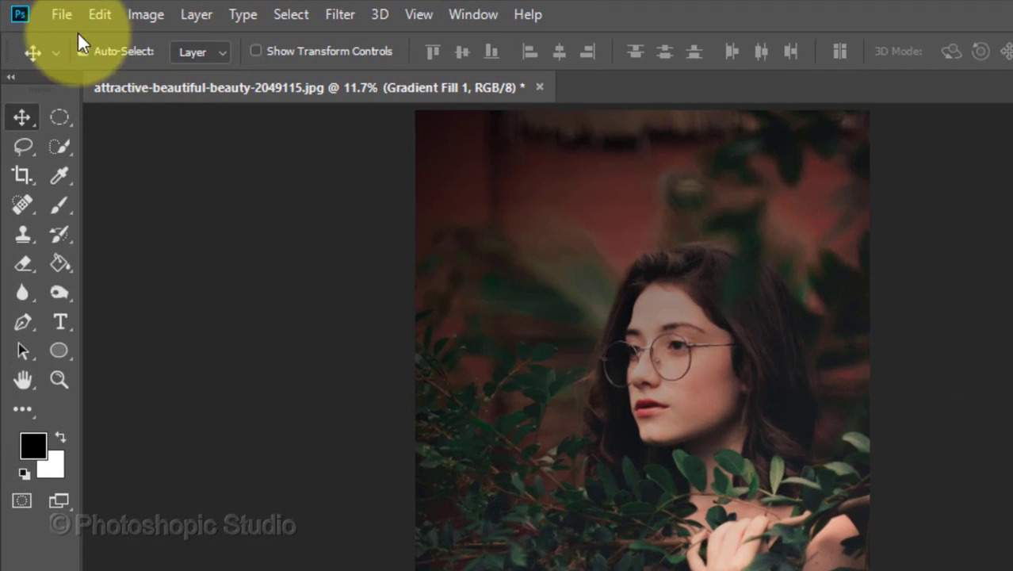
# Place the image bokeh-716589_1920 from the Downloads folder as an embedded layer
pyautogui.click(63, 15)
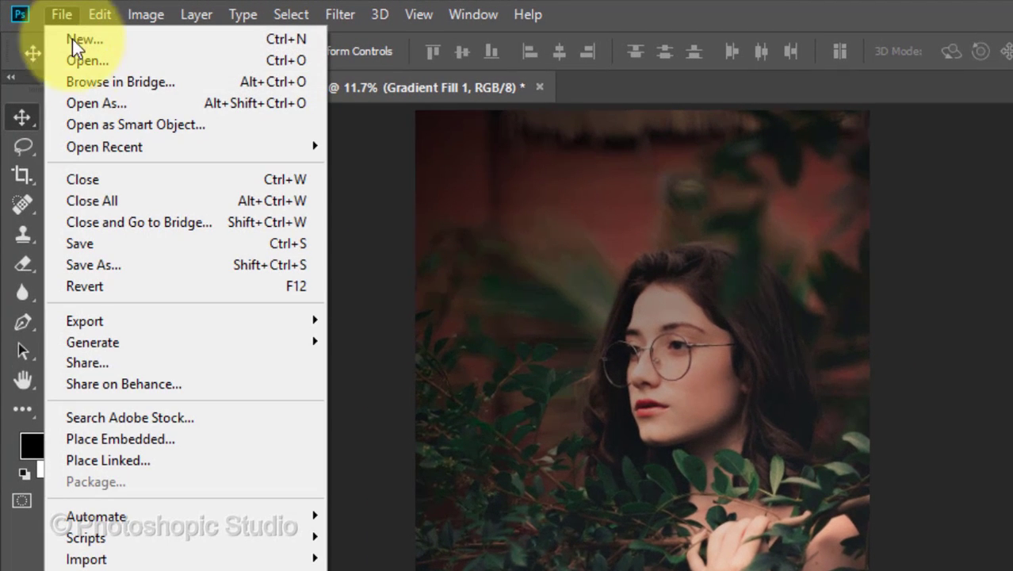
pyautogui.click(246, 441)
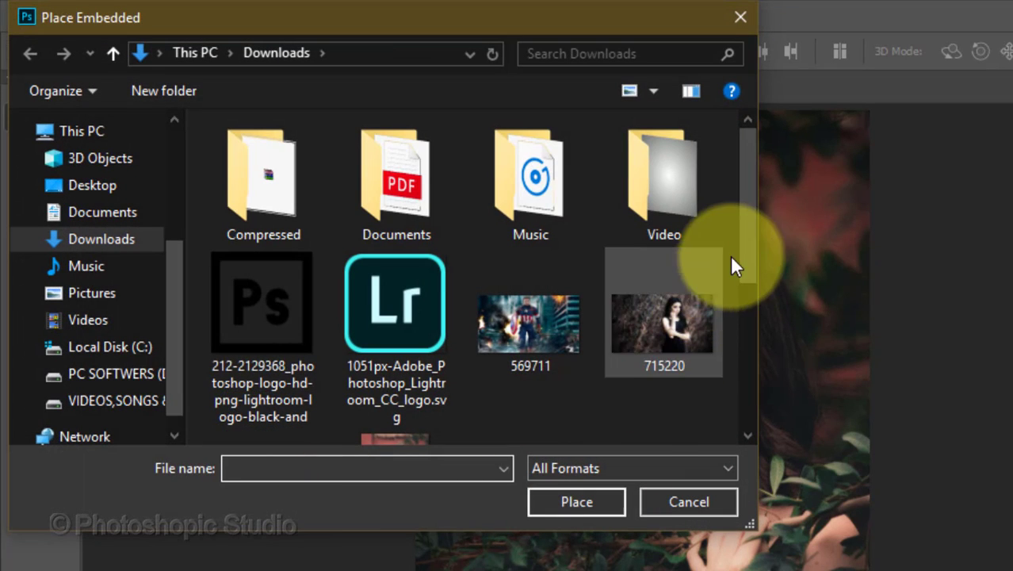
pyautogui.moveTo(744, 298); pyautogui.dragTo(750, 388)
pyautogui.click(645, 184)
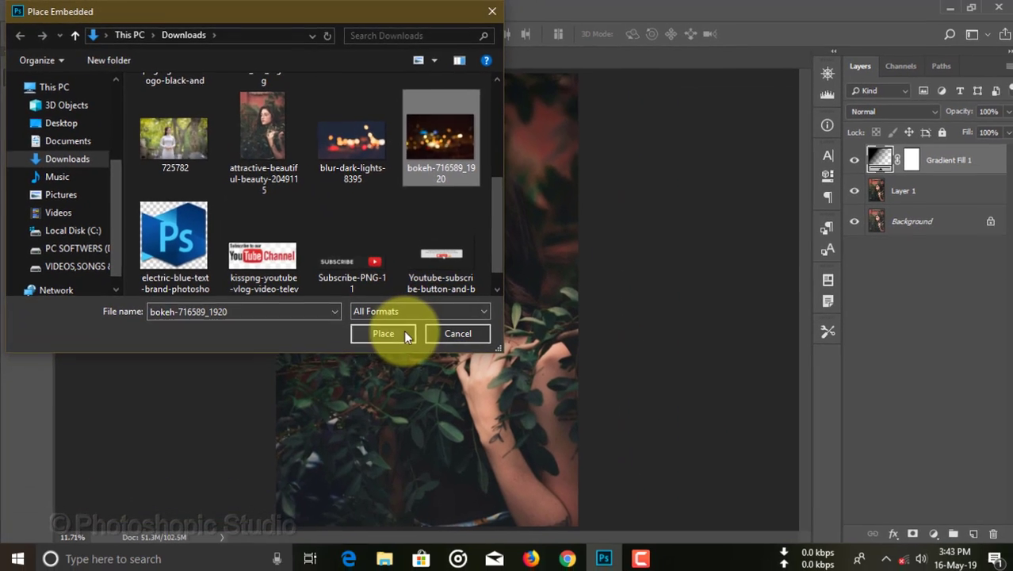
pyautogui.click(576, 501)
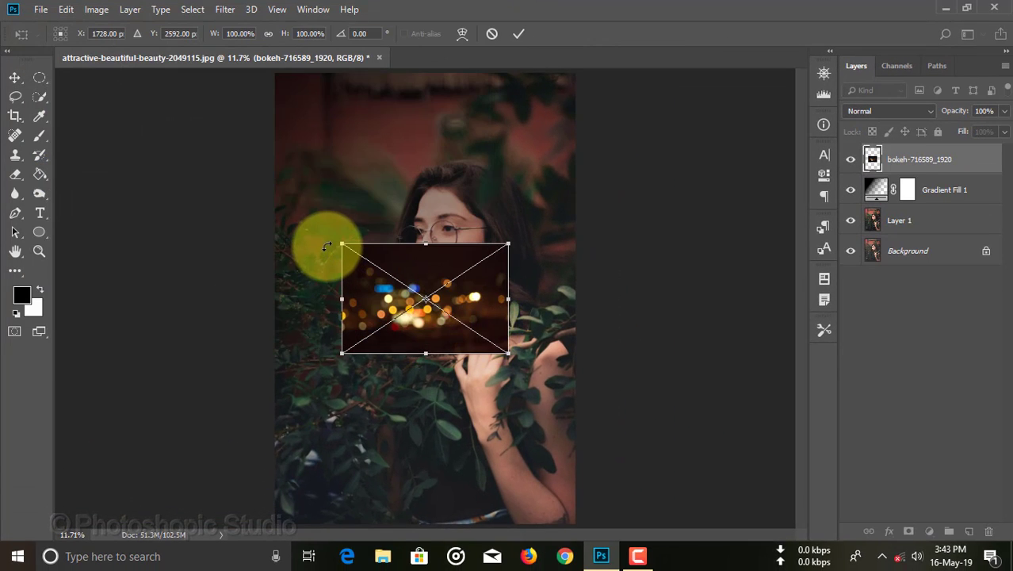
# Rotate the placed bokeh image to about 91.66° and enlarge it to about 264.68% by 281.61% to cover the portrait
pyautogui.moveTo(332, 242); pyautogui.dragTo(479, 214)
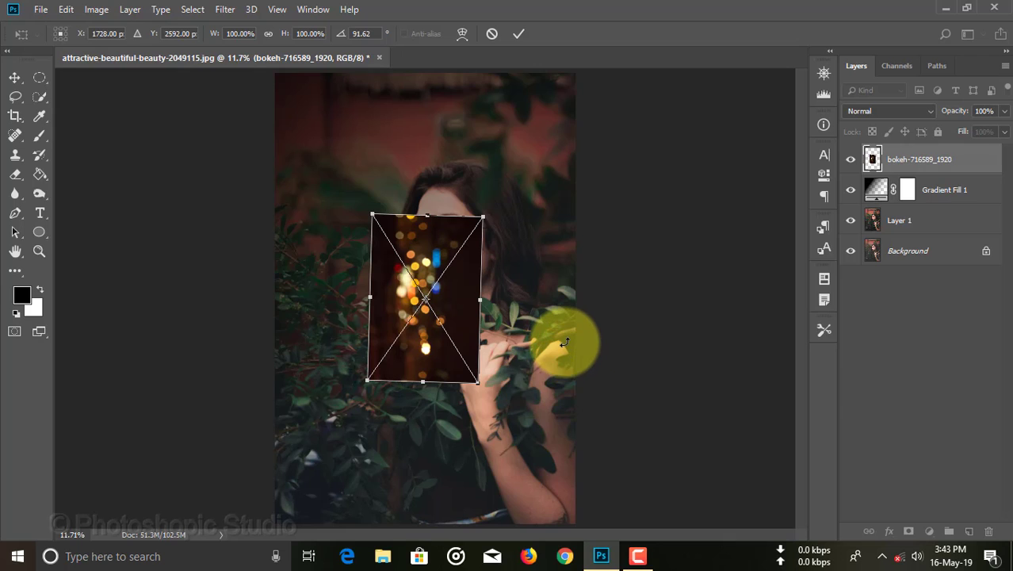
pyautogui.press('ctrl+KP_Subtract')
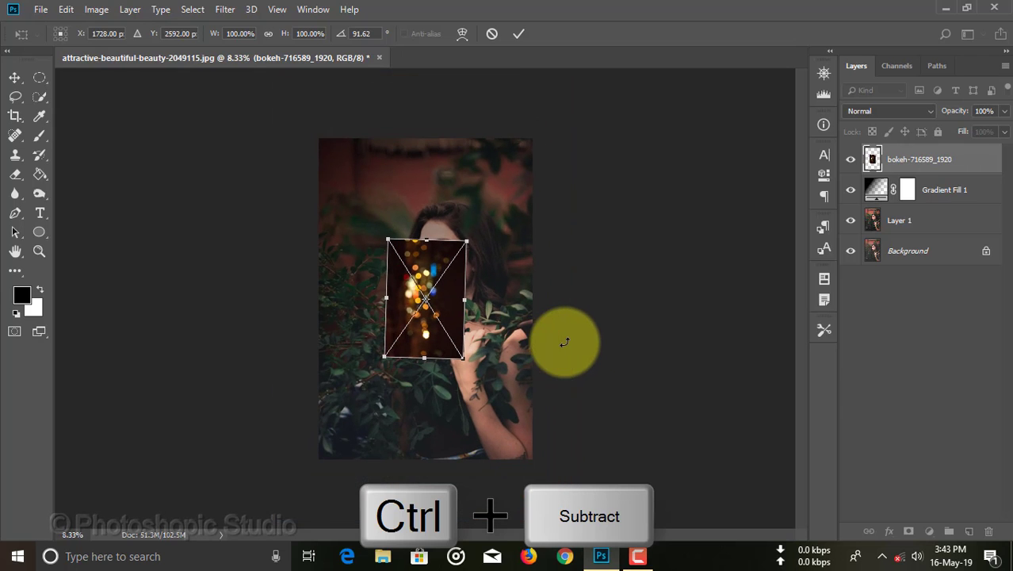
pyautogui.moveTo(482, 233); pyautogui.dragTo(486, 230)
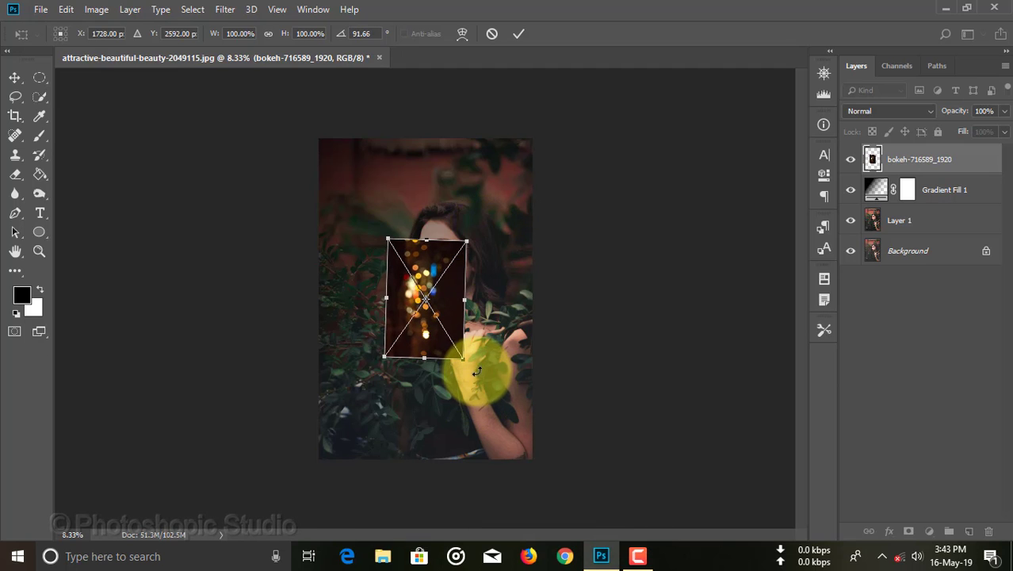
pyautogui.moveTo(464, 358); pyautogui.dragTo(531, 456)
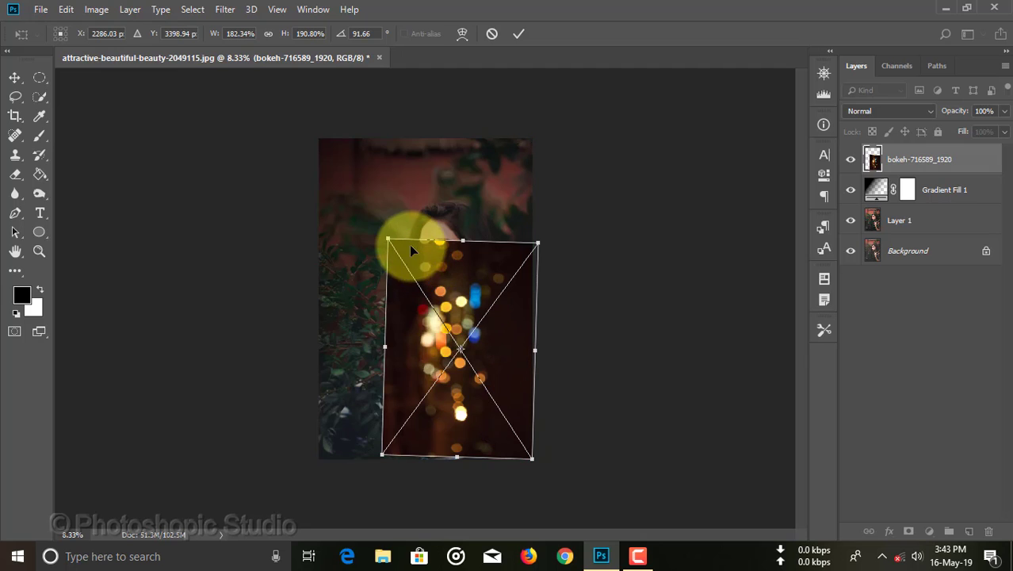
pyautogui.moveTo(388, 238); pyautogui.dragTo(318, 137)
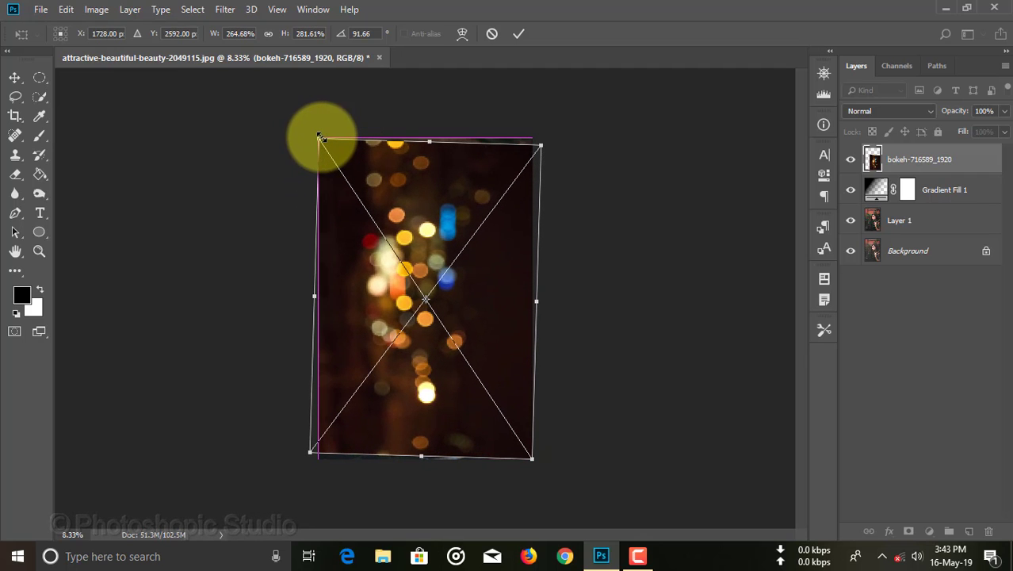
# Straighten the bokeh image to about 90.36°, stretch its upper and lower edges to the canvas borders, and apply the transform
pyautogui.moveTo(548, 131); pyautogui.dragTo(551, 126)
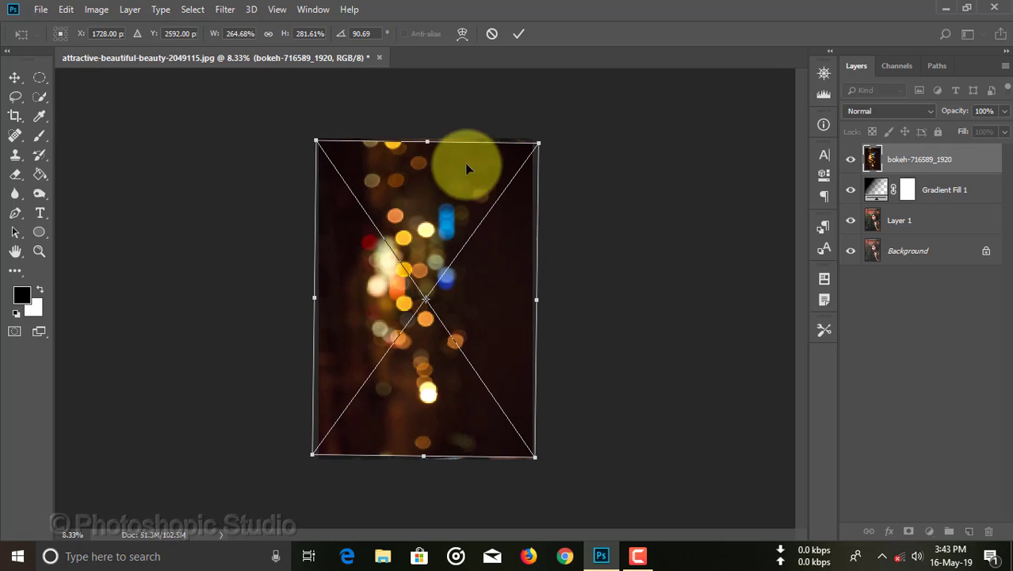
pyautogui.moveTo(426, 143); pyautogui.dragTo(427, 140)
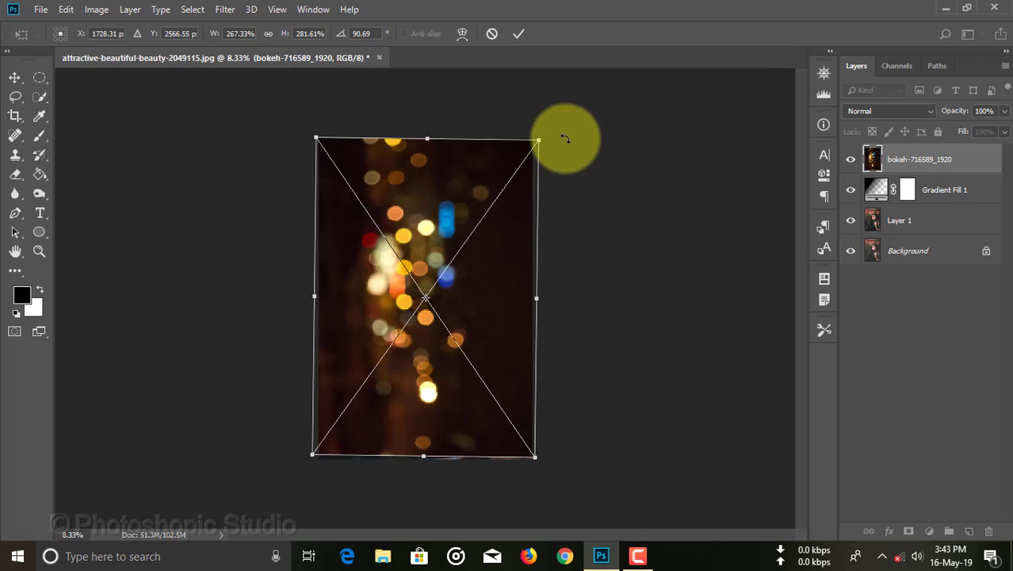
pyautogui.moveTo(551, 131)
pyautogui.mouseDown()
pyautogui.moveTo(570, 129)
pyautogui.moveTo(559, 135)
pyautogui.mouseUp()
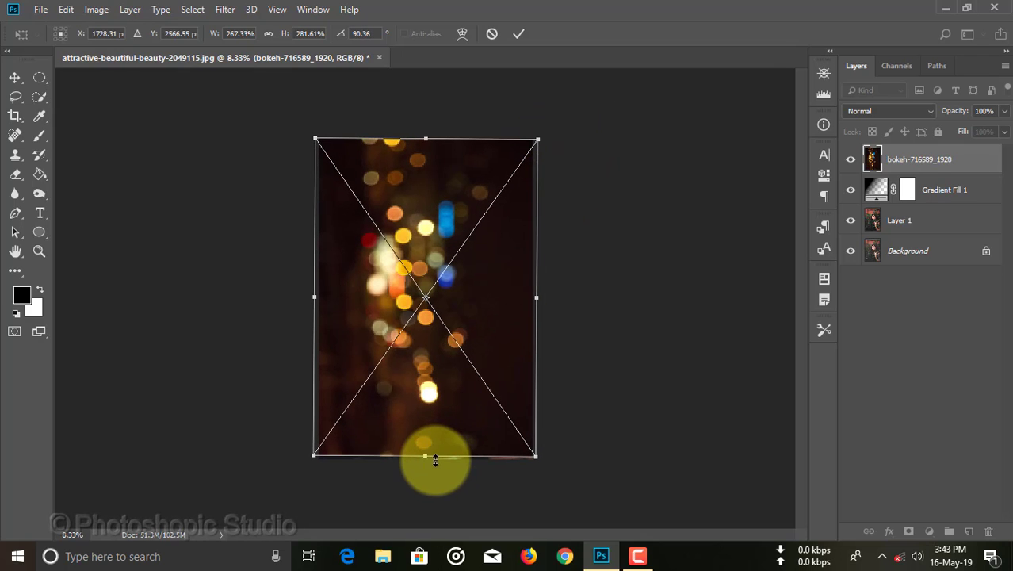
pyautogui.moveTo(425, 456); pyautogui.dragTo(425, 459)
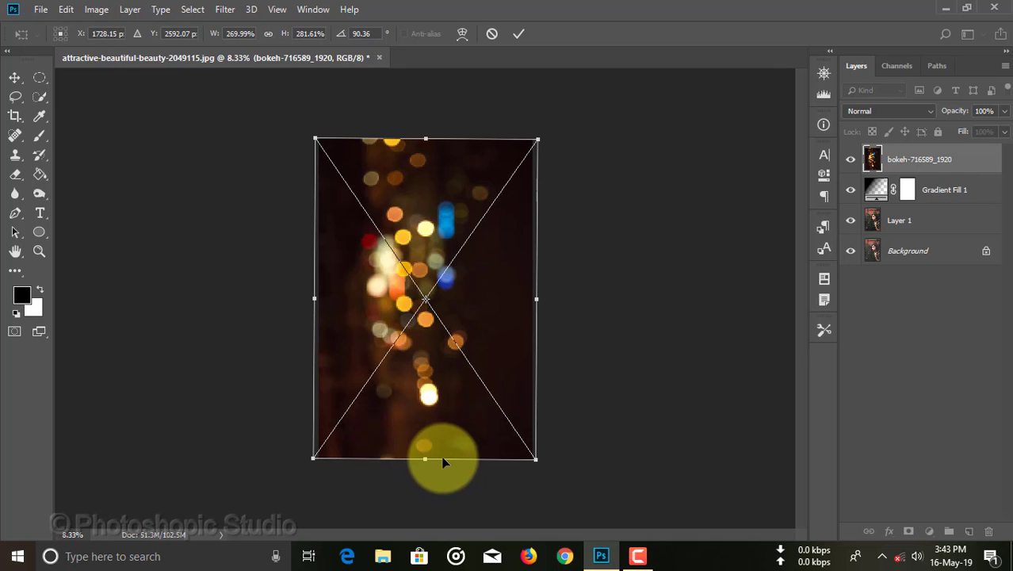
pyautogui.click(519, 34)
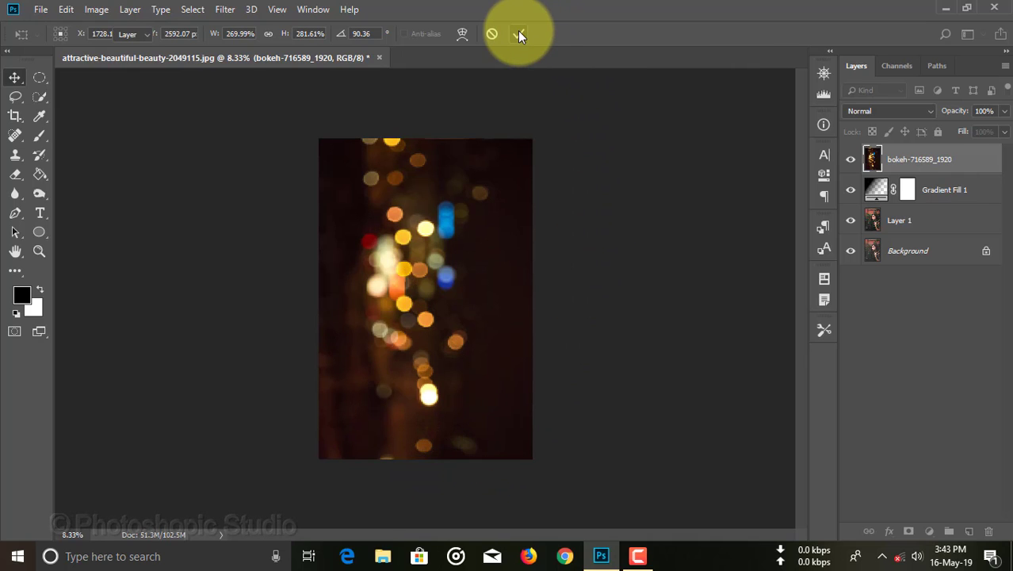
pyautogui.hotkey('ctrl', '0')
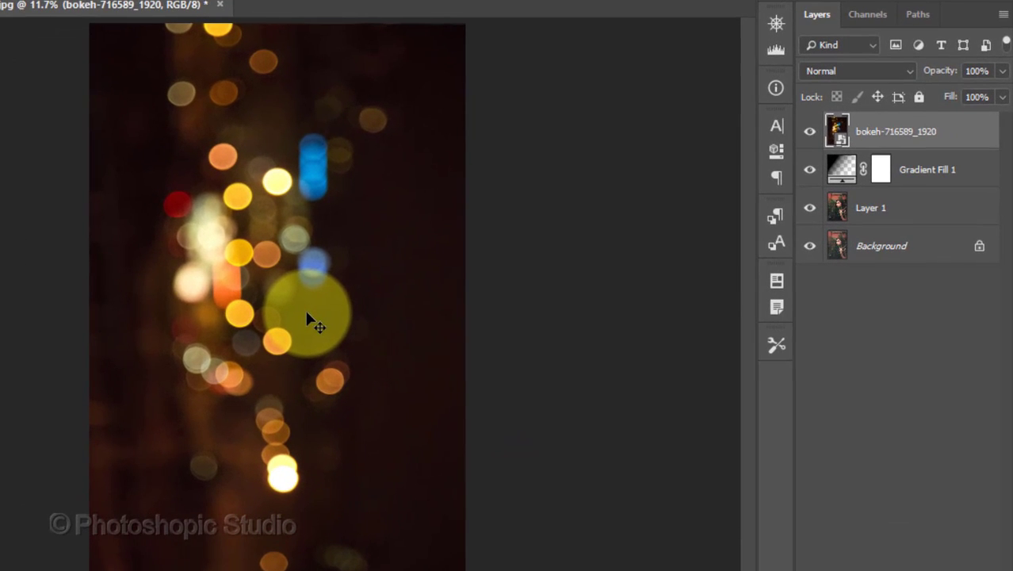
# Compare the Soft Light and Overlay blend modes on the bokeh layer and keep Soft Light
pyautogui.click(907, 70)
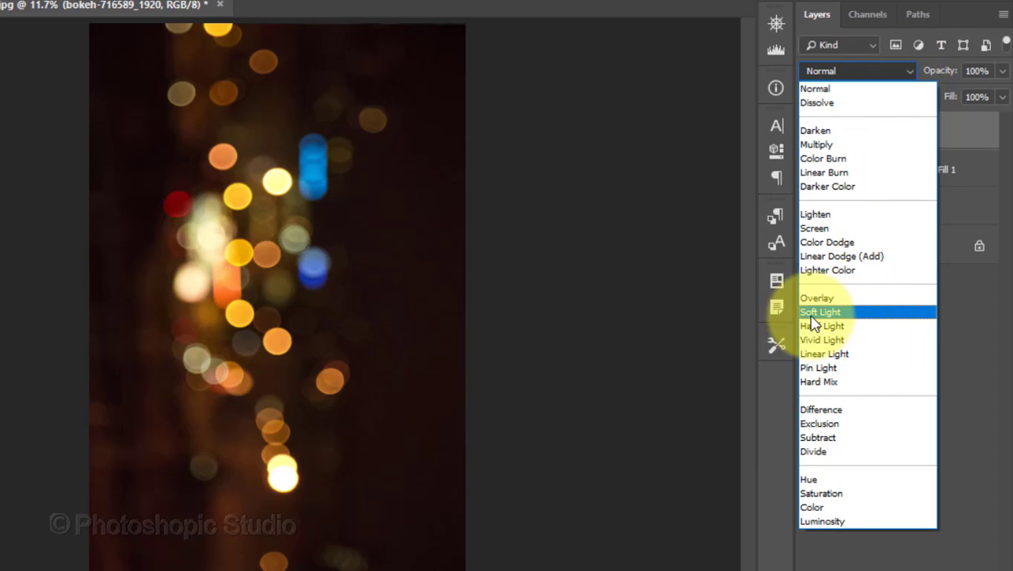
pyautogui.click(872, 313)
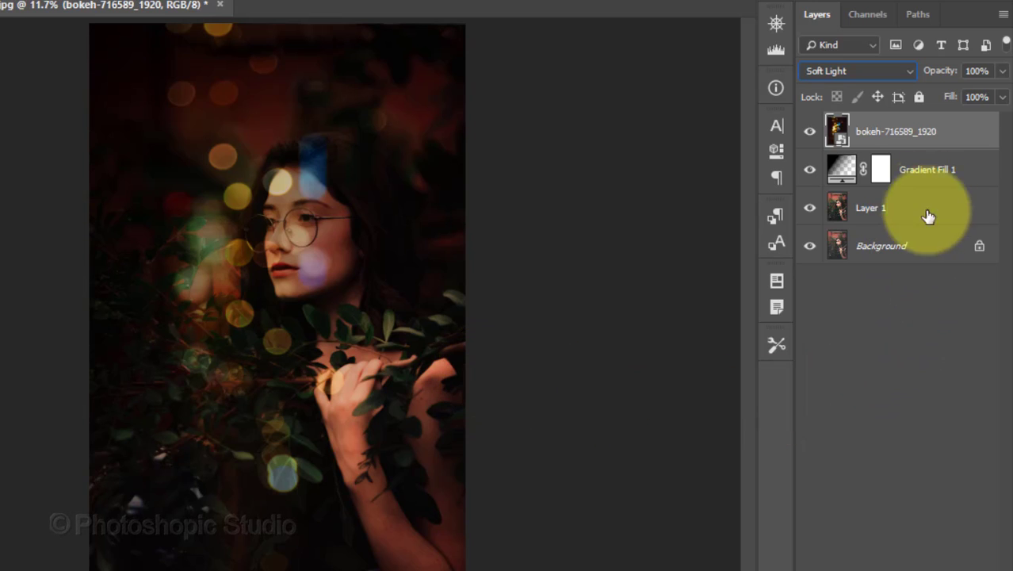
pyautogui.click(886, 74)
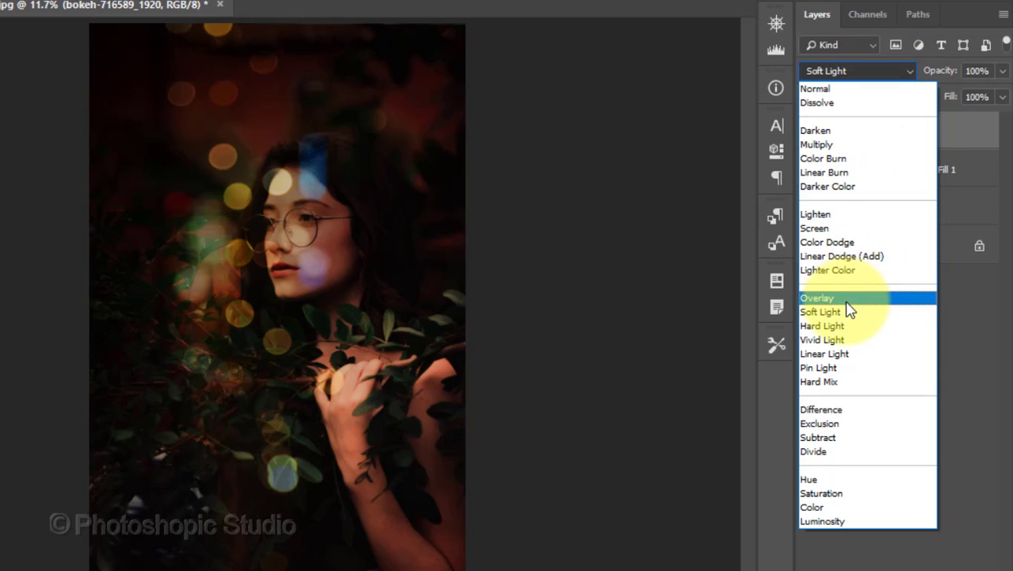
pyautogui.click(845, 299)
pyautogui.click(866, 72)
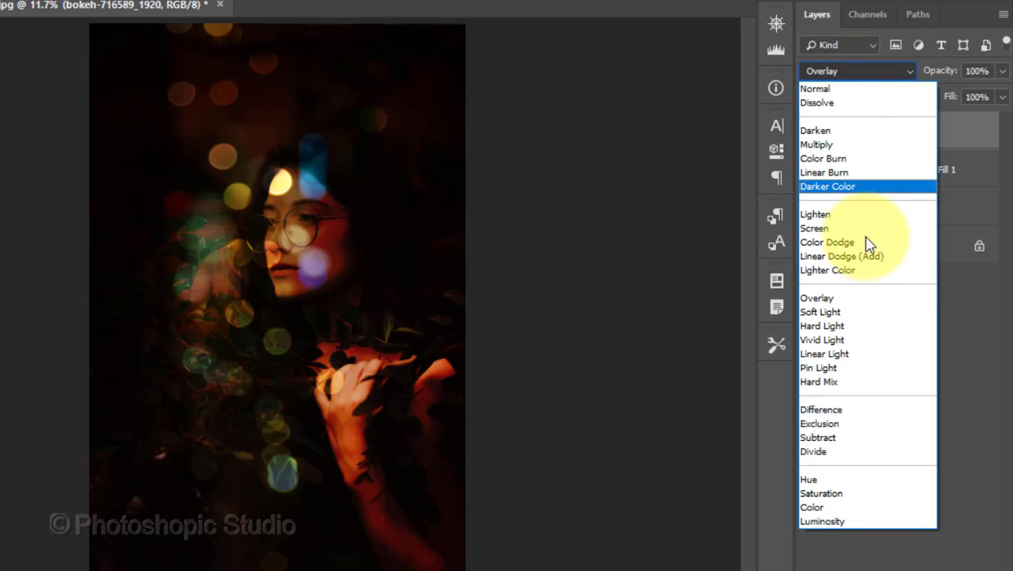
pyautogui.click(864, 314)
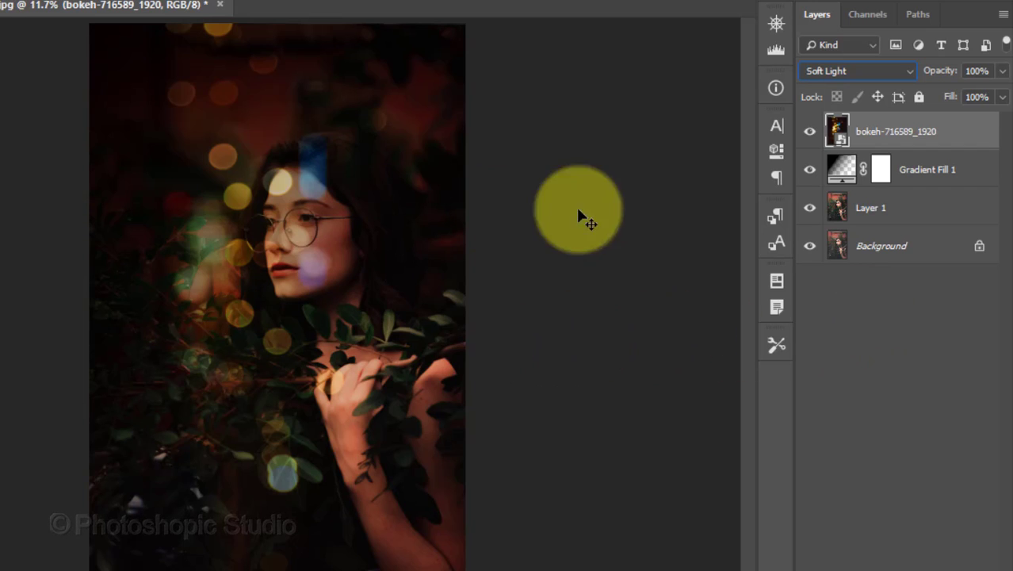
# Lower the Gradient Fill 1 layer's opacity to 41%
pyautogui.click(947, 175)
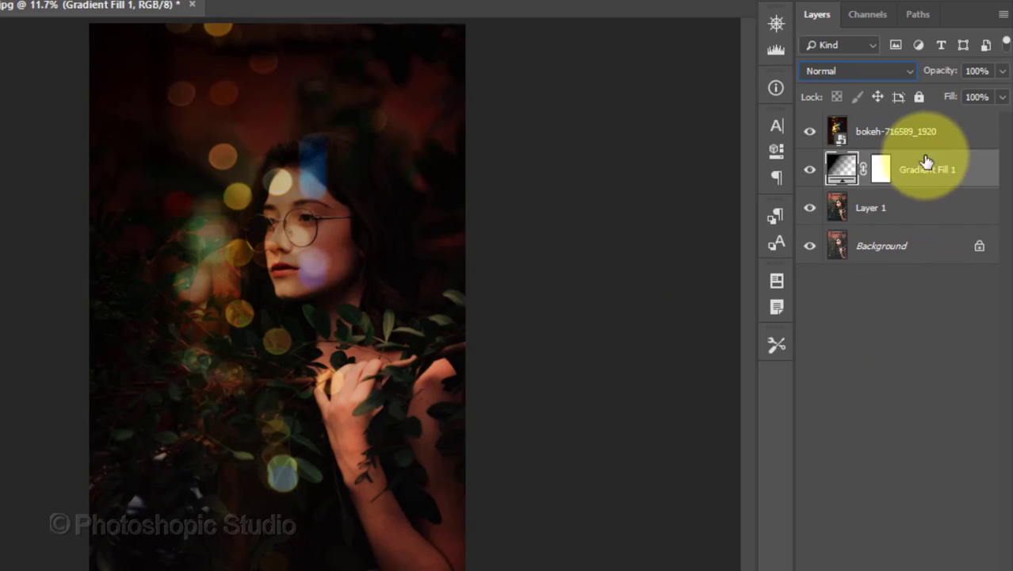
pyautogui.click(1002, 70)
pyautogui.moveTo(994, 91); pyautogui.dragTo(948, 89)
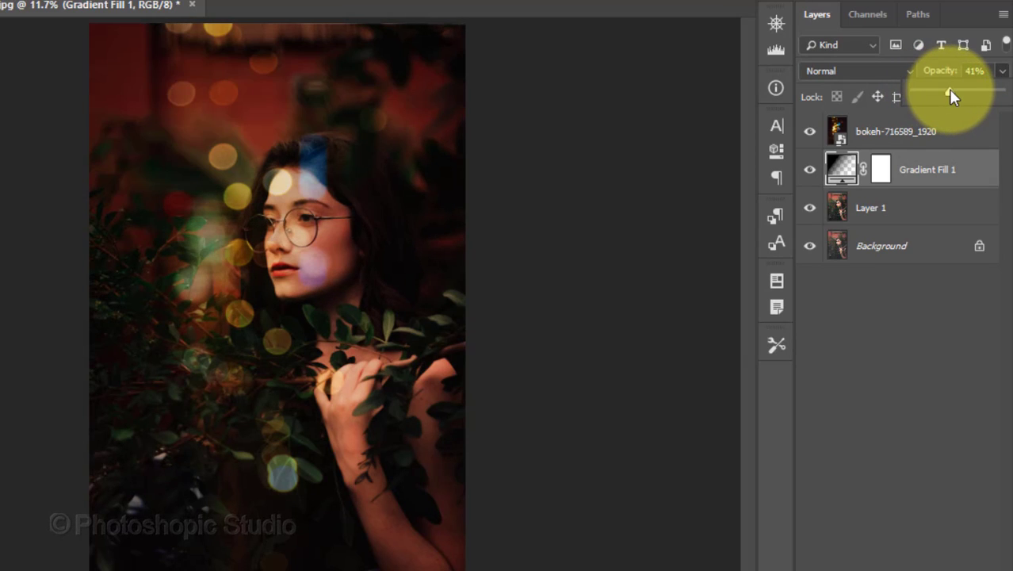
# Adjust the position of the bokeh lights over the portrait and lower the bokeh layer's opacity to 68%
pyautogui.click(947, 131)
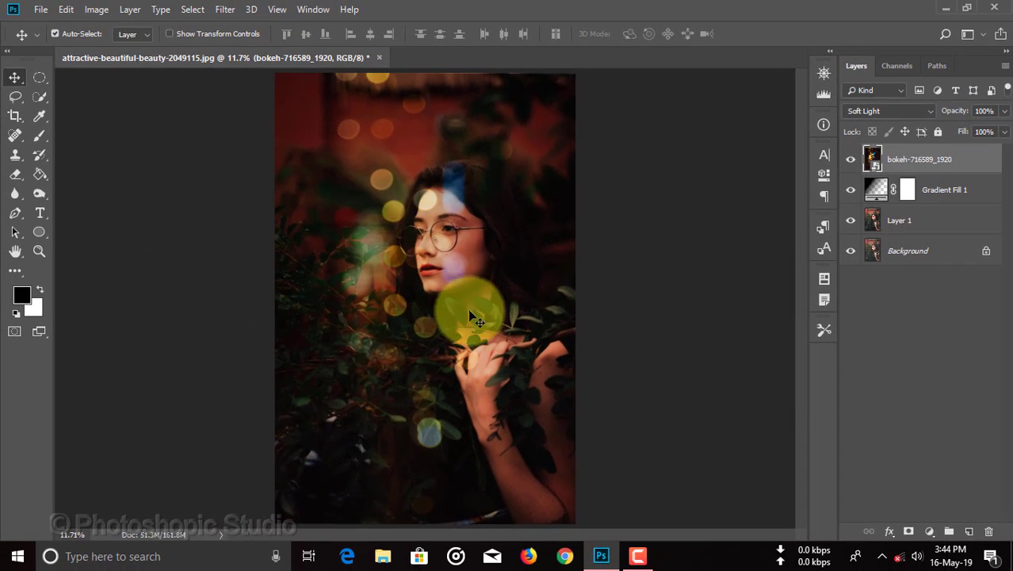
pyautogui.moveTo(470, 315); pyautogui.dragTo(544, 272)
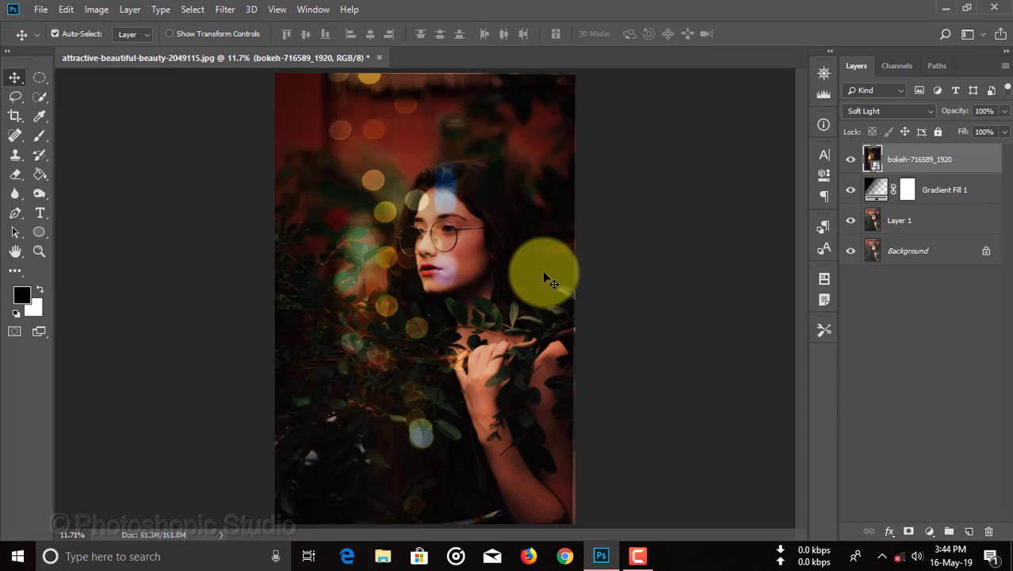
pyautogui.moveTo(544, 277); pyautogui.dragTo(437, 288)
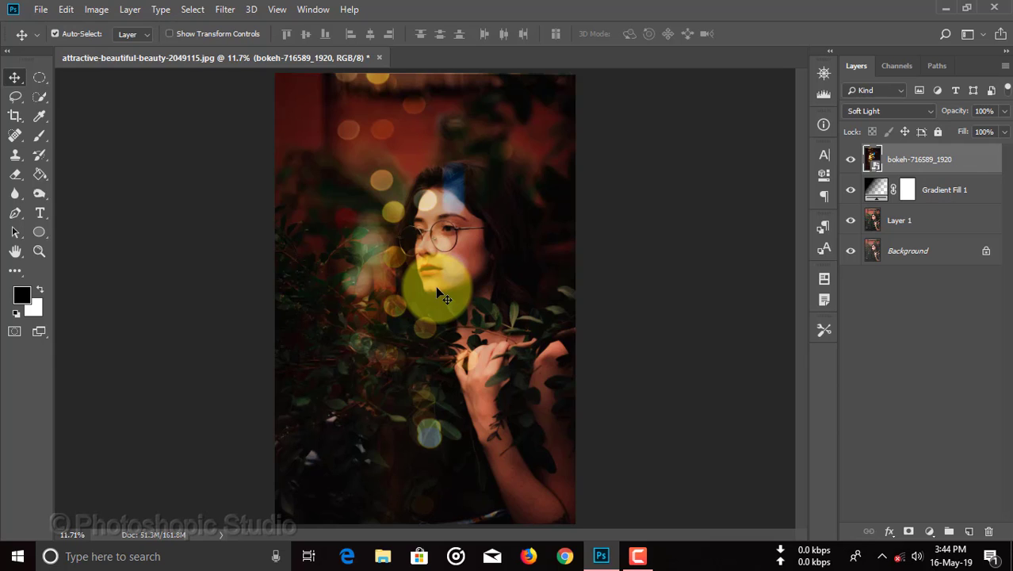
pyautogui.click(1003, 111)
pyautogui.moveTo(996, 132); pyautogui.dragTo(988, 133)
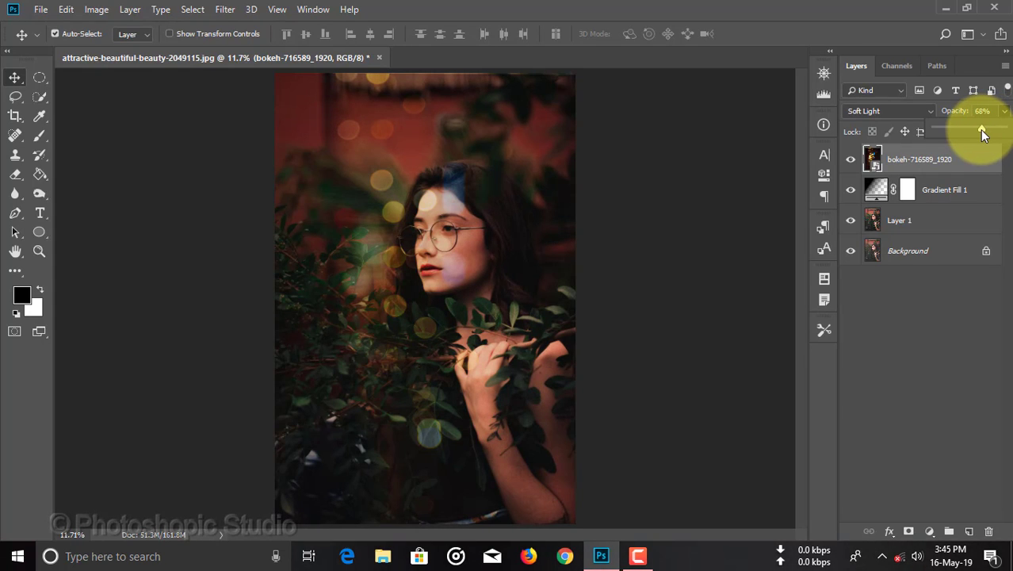
pyautogui.click(949, 163)
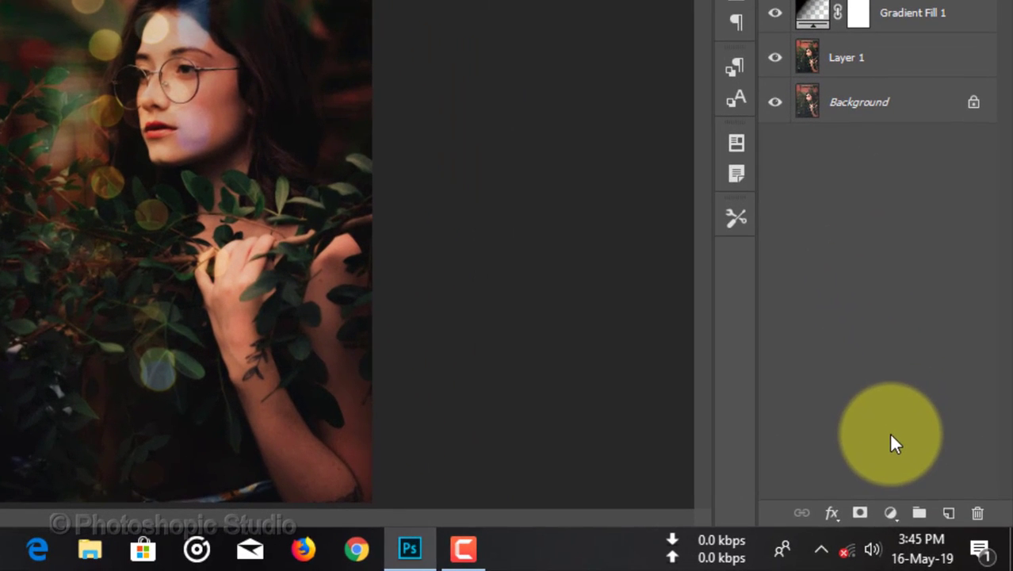
# Add a Brightness/Contrast adjustment layer above the bokeh layer with brightness 36 and contrast -4
pyautogui.click(891, 511)
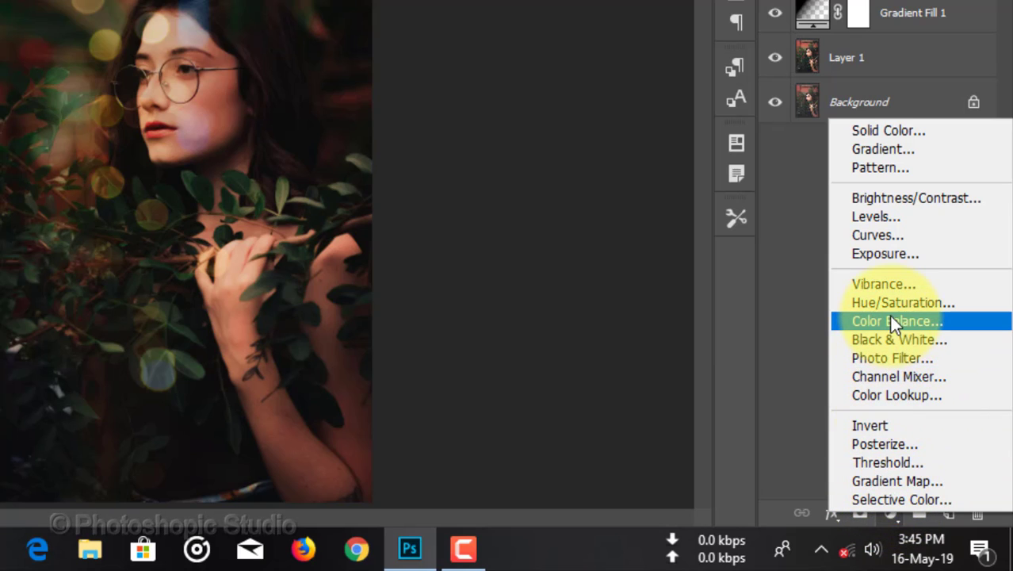
pyautogui.click(888, 198)
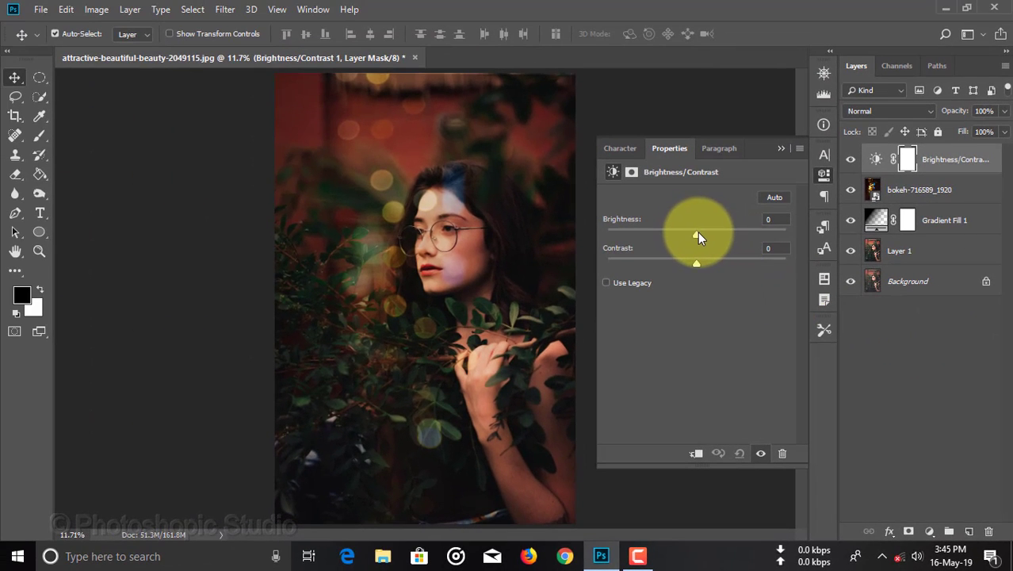
pyautogui.moveTo(697, 233); pyautogui.dragTo(689, 264)
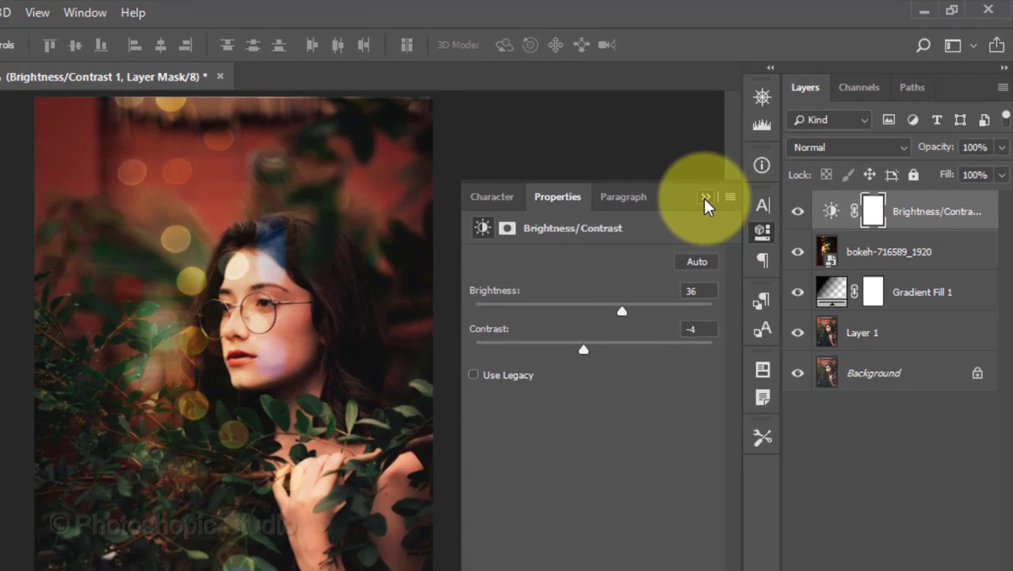
pyautogui.click(781, 148)
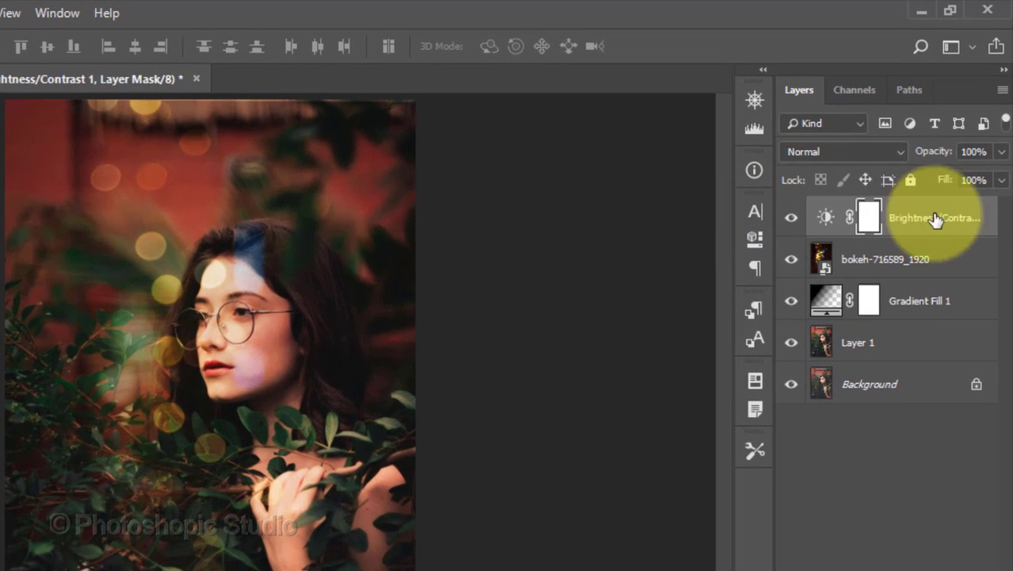
# Group all layers from the Brightness/Contrast adjustment down to Layer 1, leaving out the Background
pyautogui.click(918, 226)
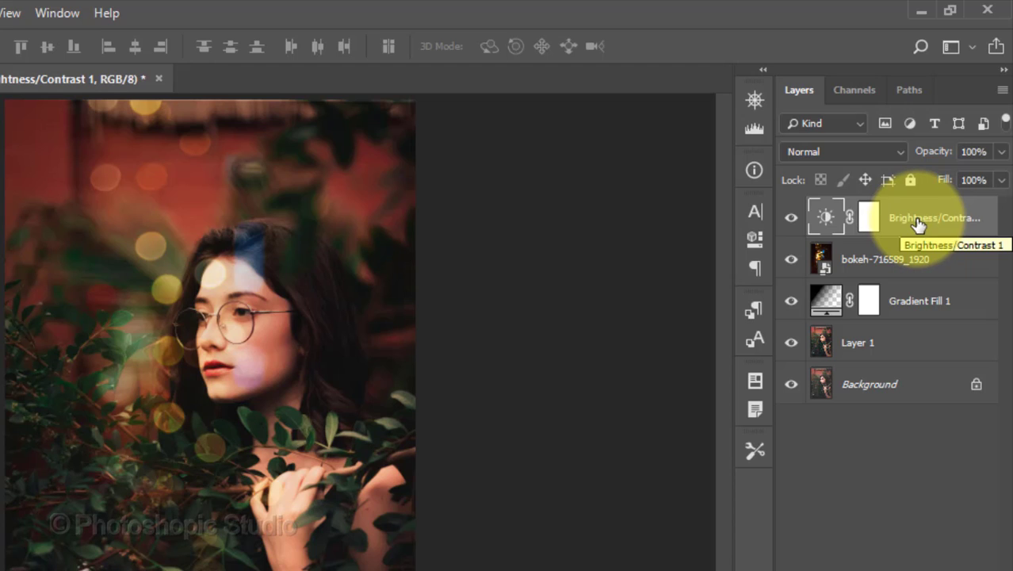
pyautogui.keyDown('shift'); pyautogui.click(908, 349); pyautogui.keyUp('shift')
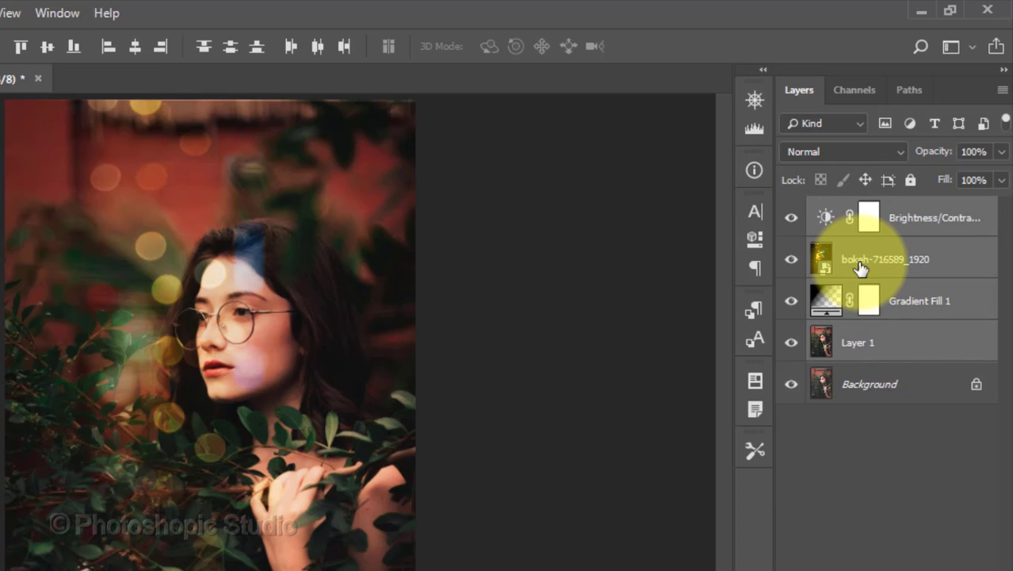
pyautogui.hotkey('ctrl', 'g')
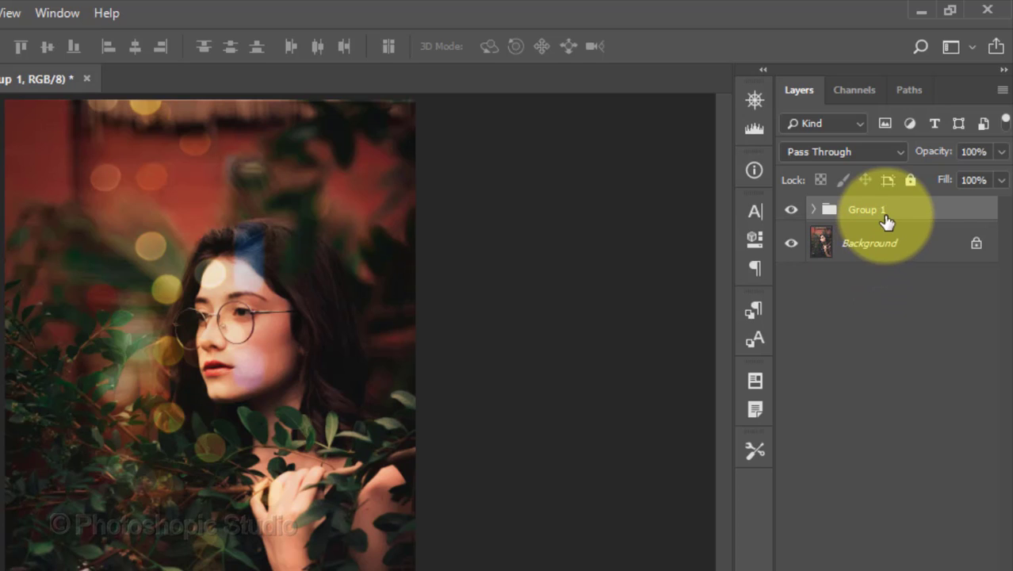
# Expand the layer group and raise the Gradient Fill 1 layer's opacity to 82%
pyautogui.click(813, 211)
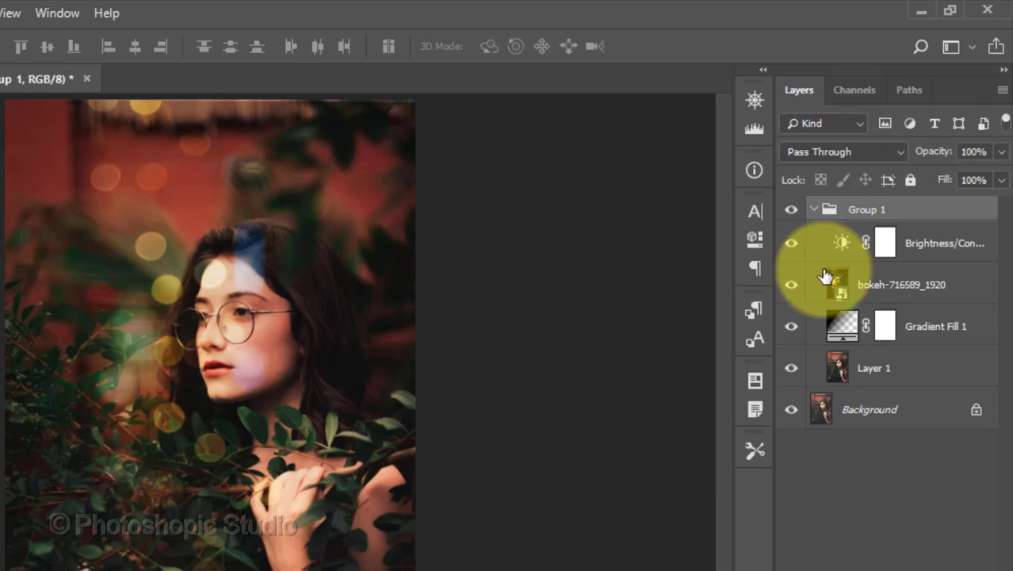
pyautogui.click(952, 329)
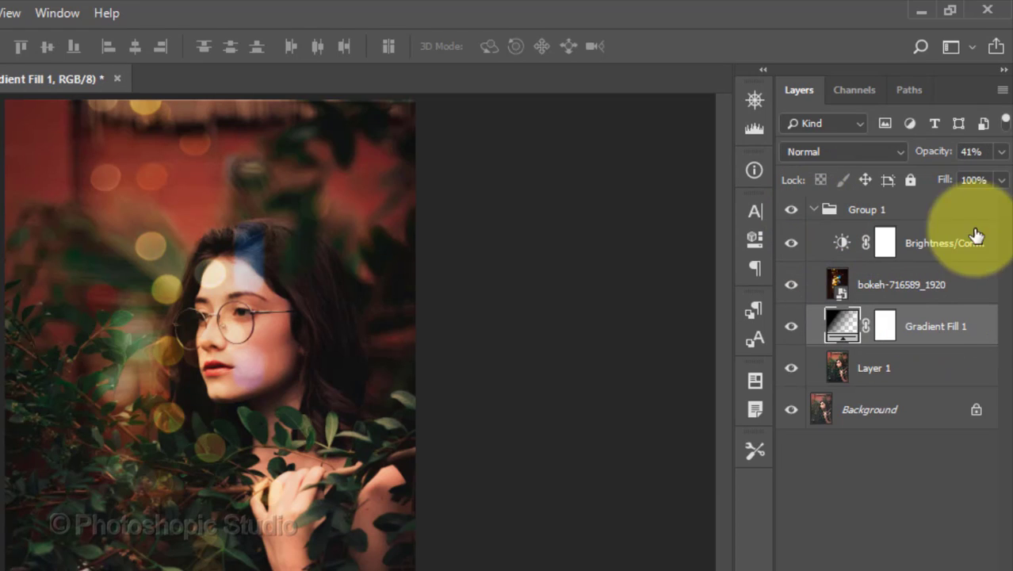
pyautogui.click(1001, 152)
pyautogui.click(978, 175)
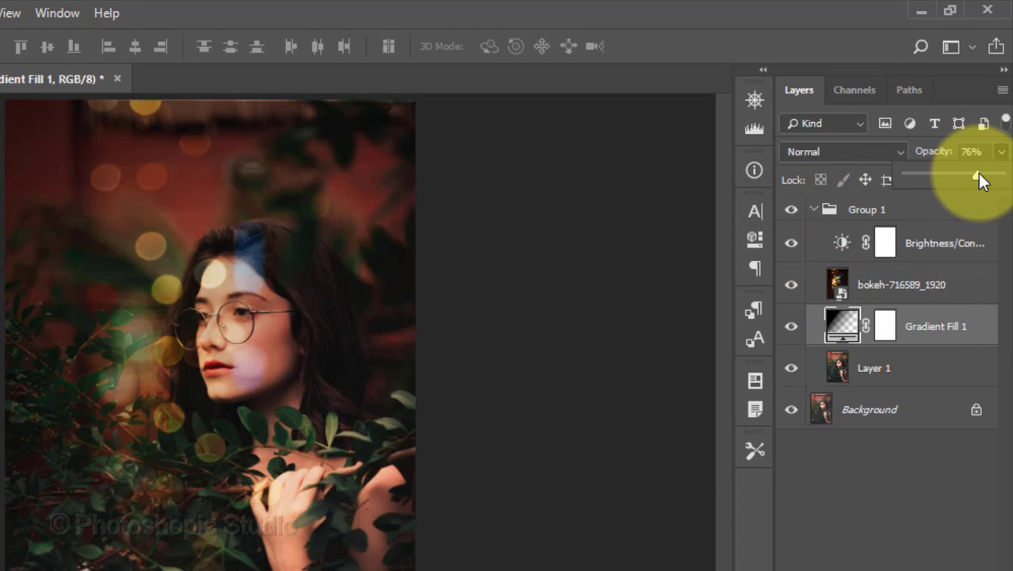
pyautogui.moveTo(977, 172); pyautogui.dragTo(987, 172)
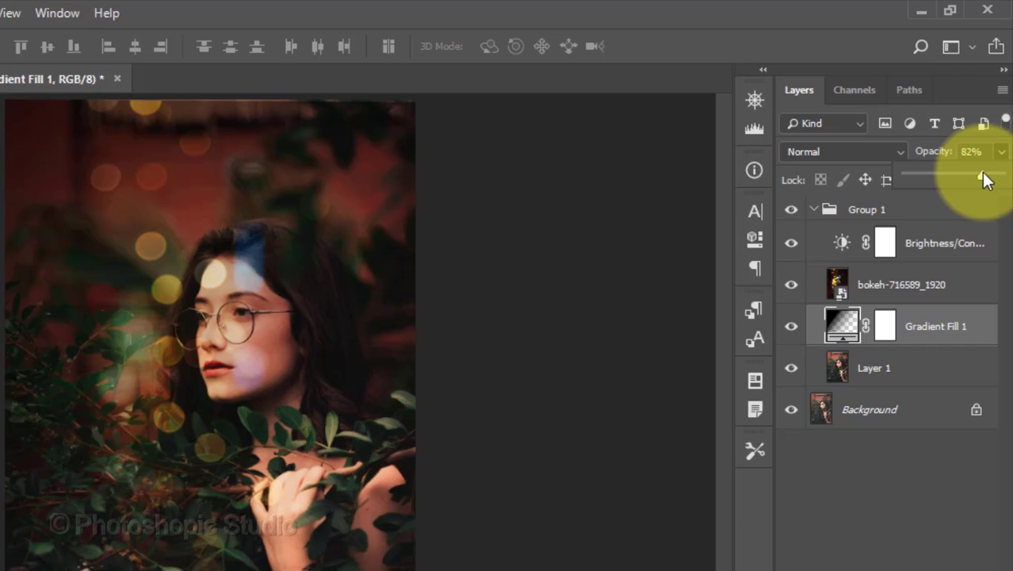
pyautogui.click(408, 379)
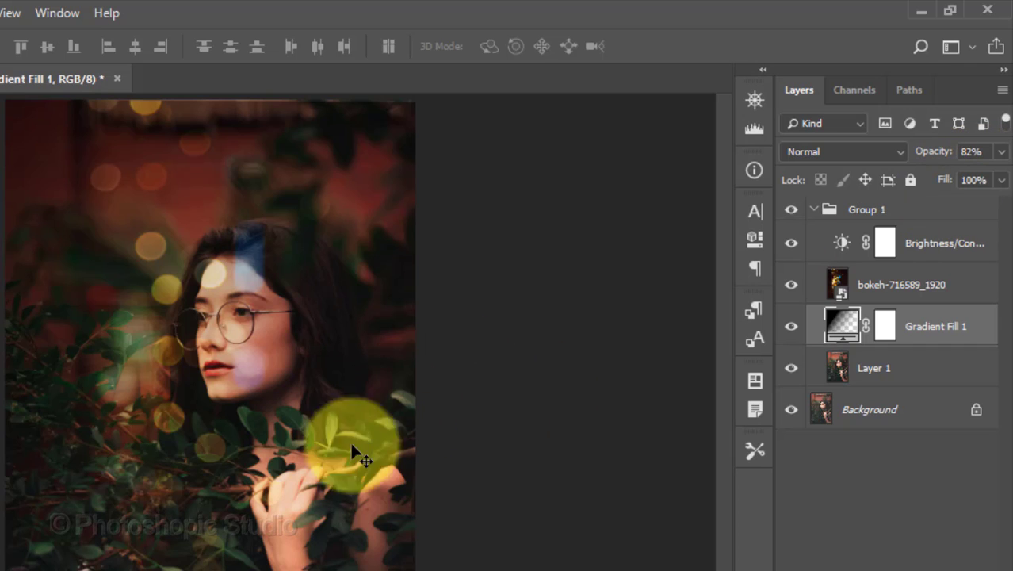
# Collapse the layer group, stamp all visible layers into a new layer above it and open that layer in the Camera Raw Filter
pyautogui.click(815, 210)
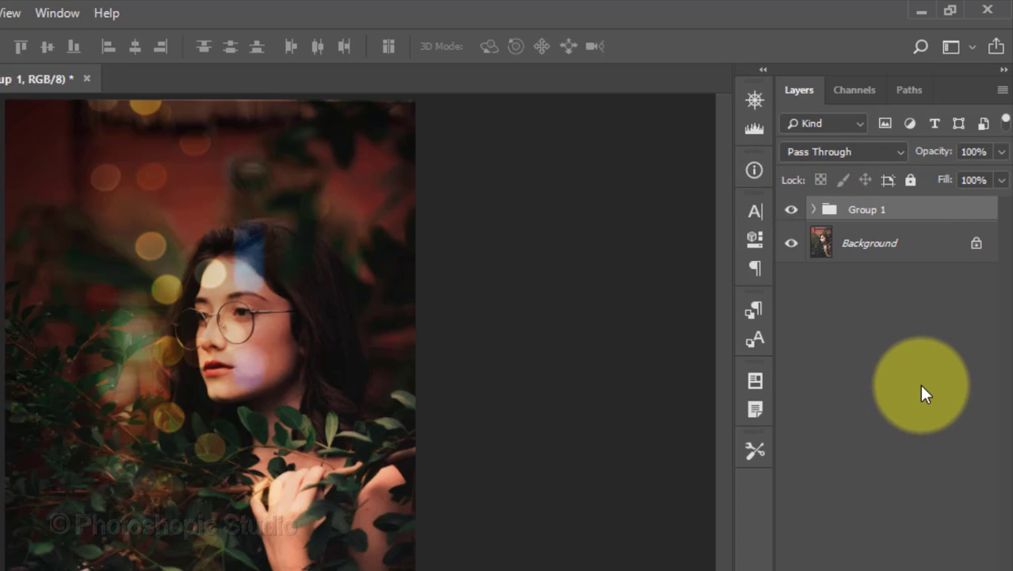
pyautogui.hotkey('ctrl', 'shift', 'alt', 'e')
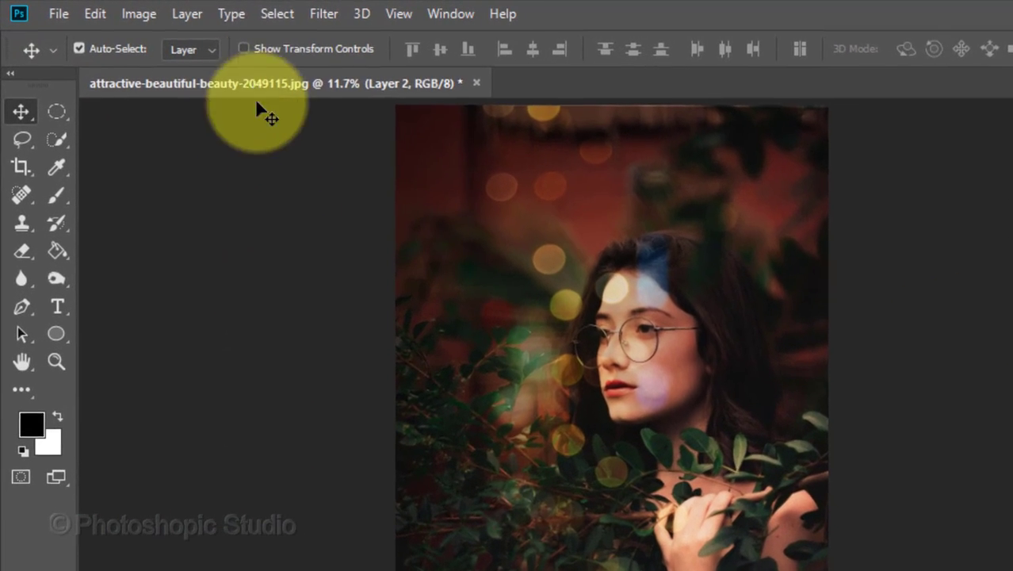
pyautogui.click(257, 10)
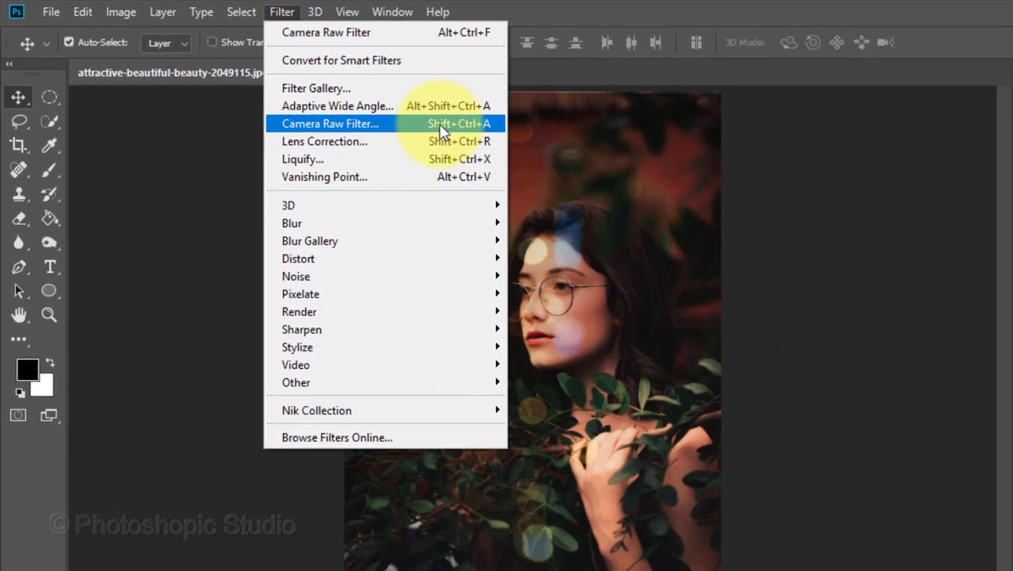
pyautogui.click(511, 142)
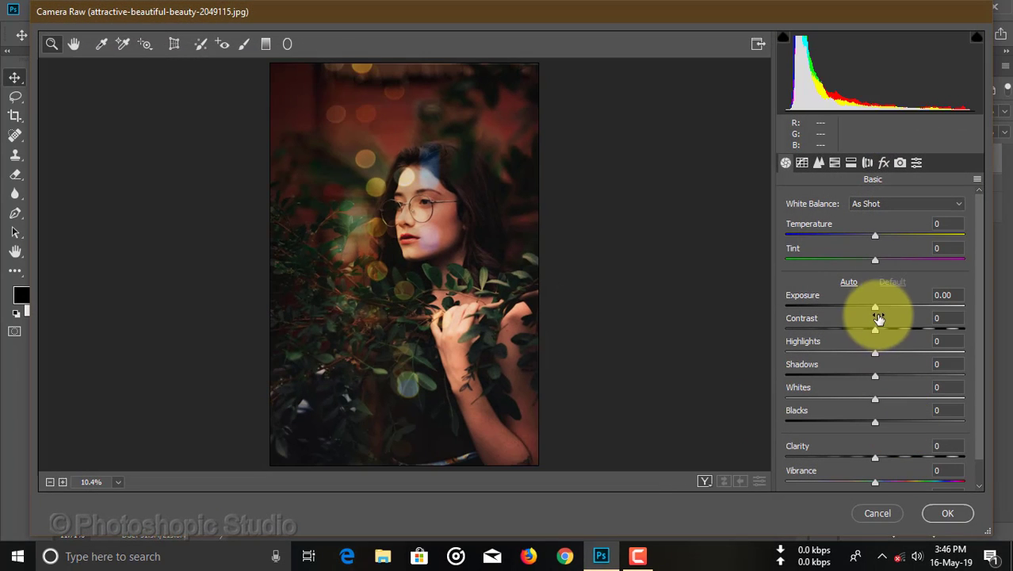
# Set exposure to +0.35, contrast to +11, shadows to -29, clarity and vibrance to +8, and saturation to +5
pyautogui.moveTo(875, 308); pyautogui.dragTo(886, 335)
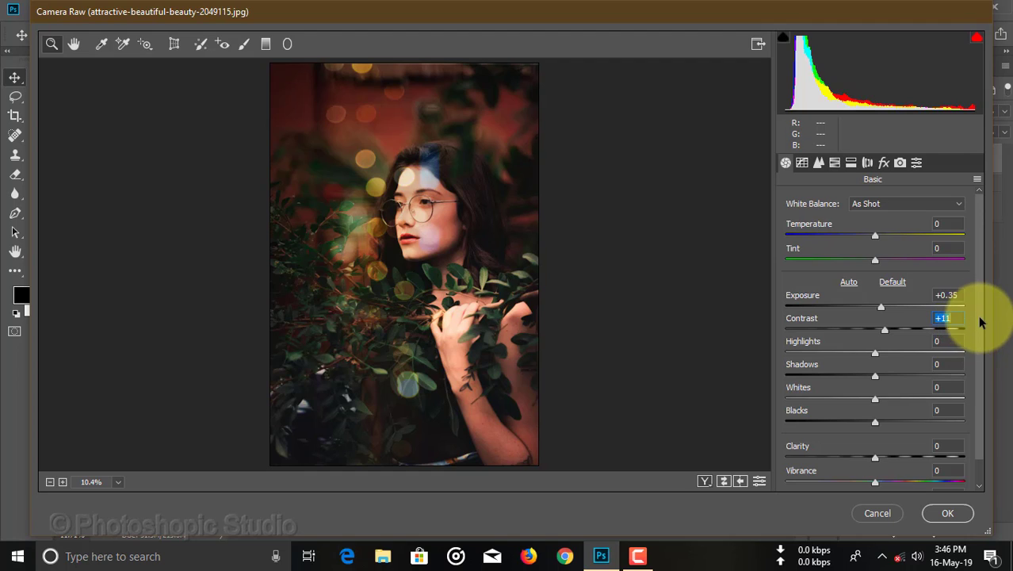
pyautogui.scroll(-1, 978, 317)
pyautogui.moveTo(875, 349); pyautogui.dragTo(851, 351)
pyautogui.moveTo(875, 394)
pyautogui.mouseDown()
pyautogui.moveTo(851, 398)
pyautogui.moveTo(875, 394)
pyautogui.mouseUp()
pyautogui.moveTo(876, 429); pyautogui.dragTo(880, 479)
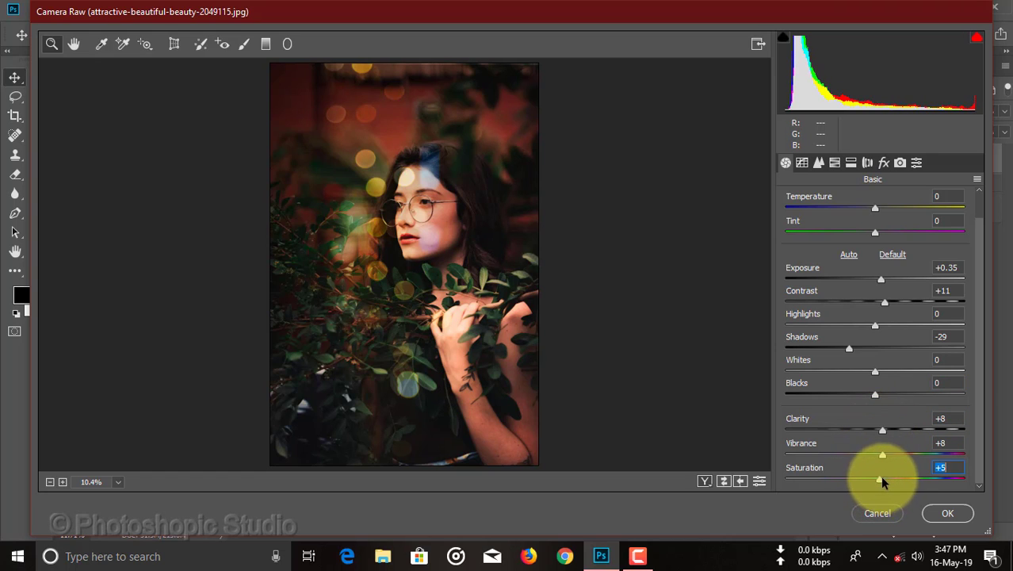
# In the HSL adjustments, set greens to hue -15, saturation +67 and luminance -100, and set the blues' luminance to -51
pyautogui.click(835, 162)
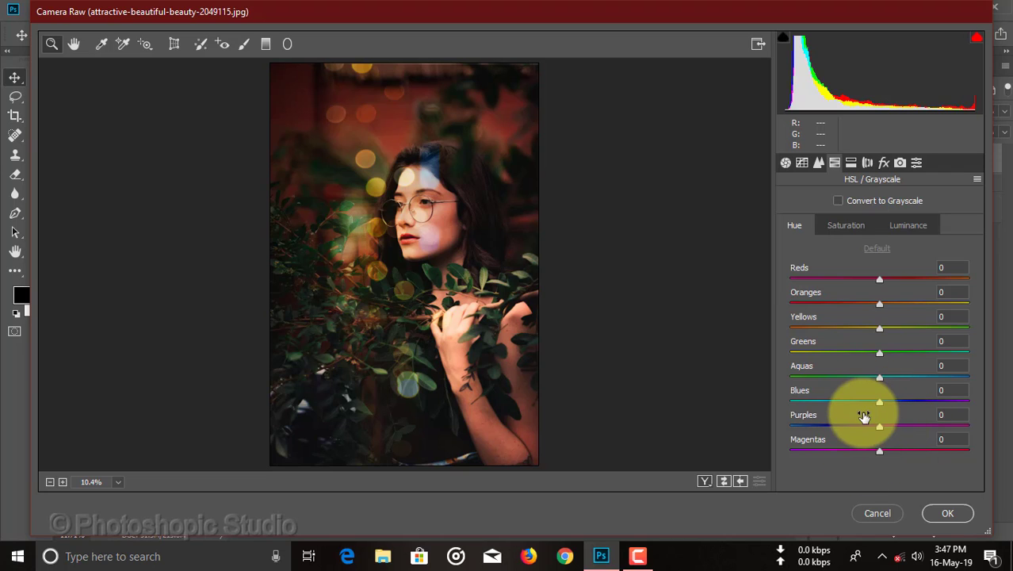
pyautogui.moveTo(880, 352); pyautogui.dragTo(769, 354)
pyautogui.click(860, 226)
pyautogui.click(904, 227)
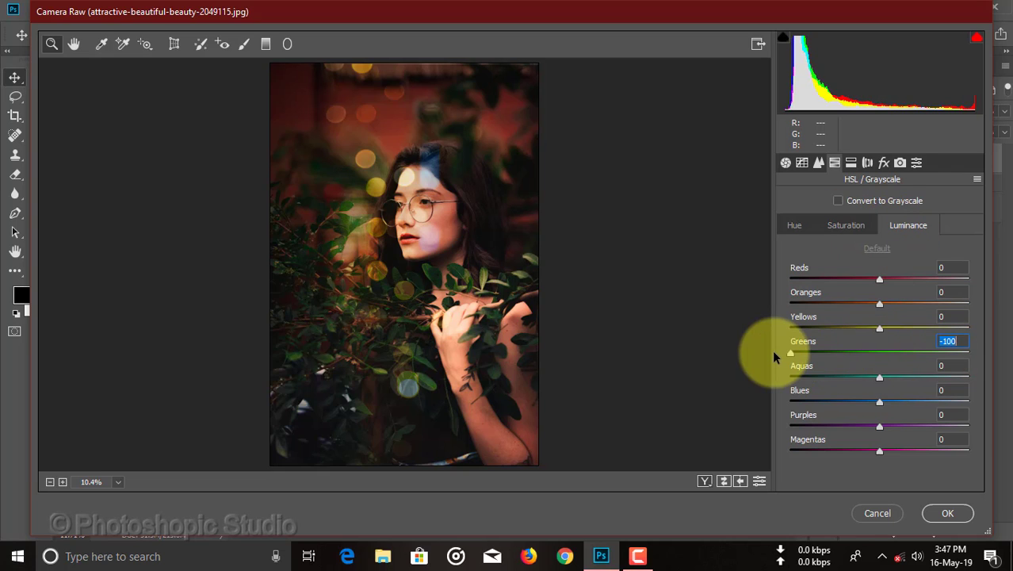
pyautogui.moveTo(879, 402); pyautogui.dragTo(832, 402)
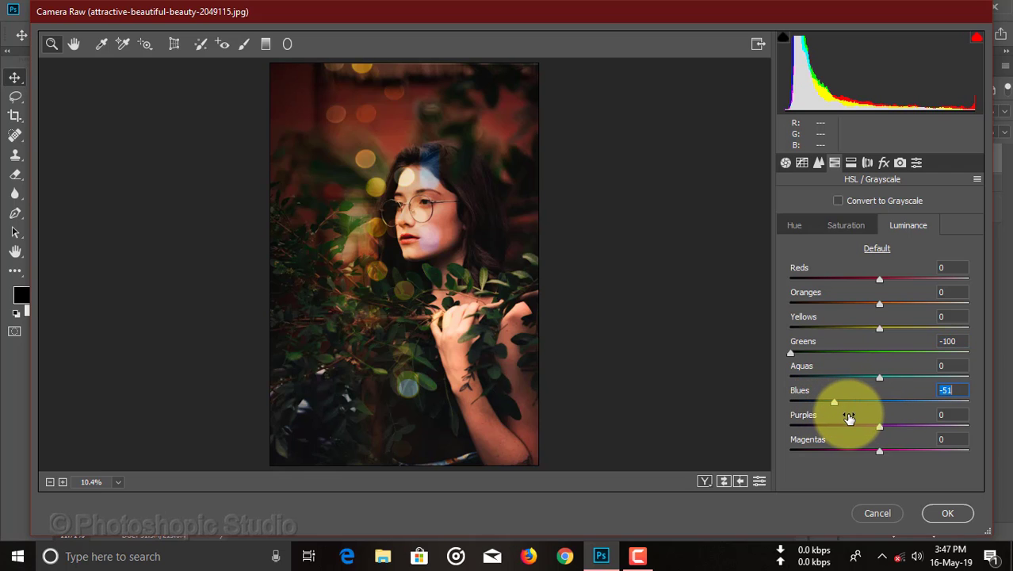
# Raise the saturation of the blues and set their hue to +36
pyautogui.click(864, 226)
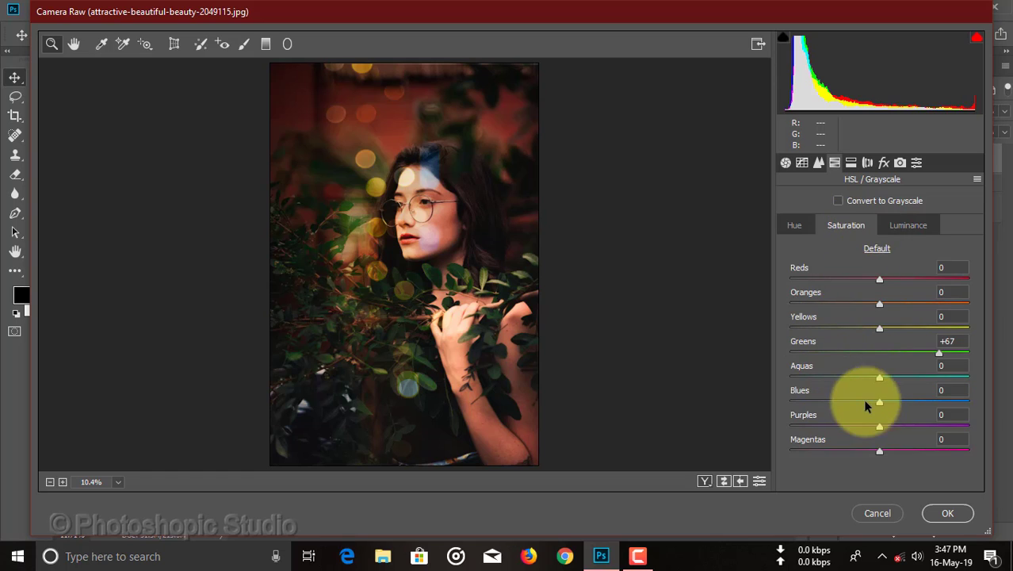
pyautogui.moveTo(865, 402); pyautogui.dragTo(944, 402)
pyautogui.click(795, 225)
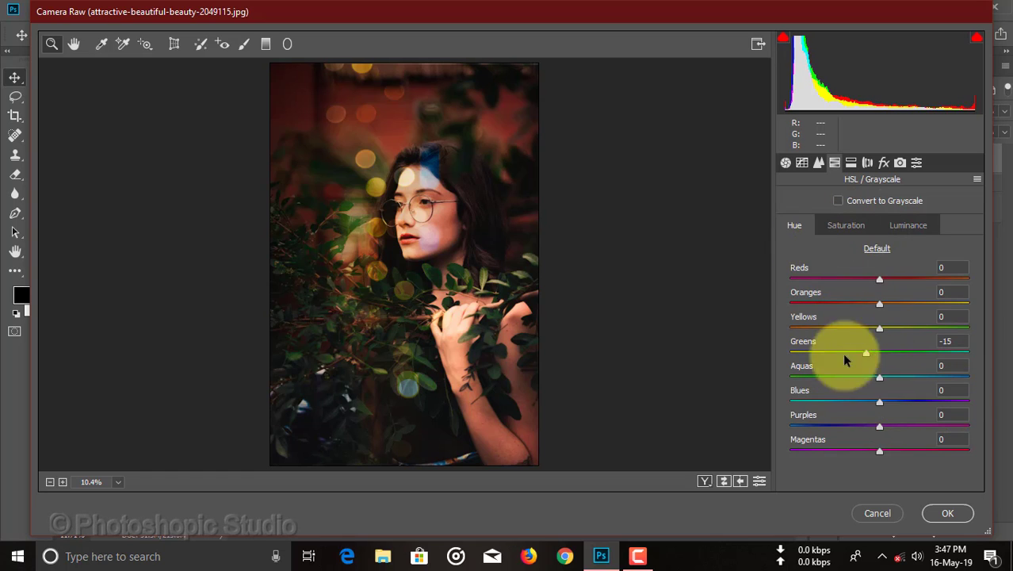
pyautogui.moveTo(880, 403); pyautogui.dragTo(910, 404)
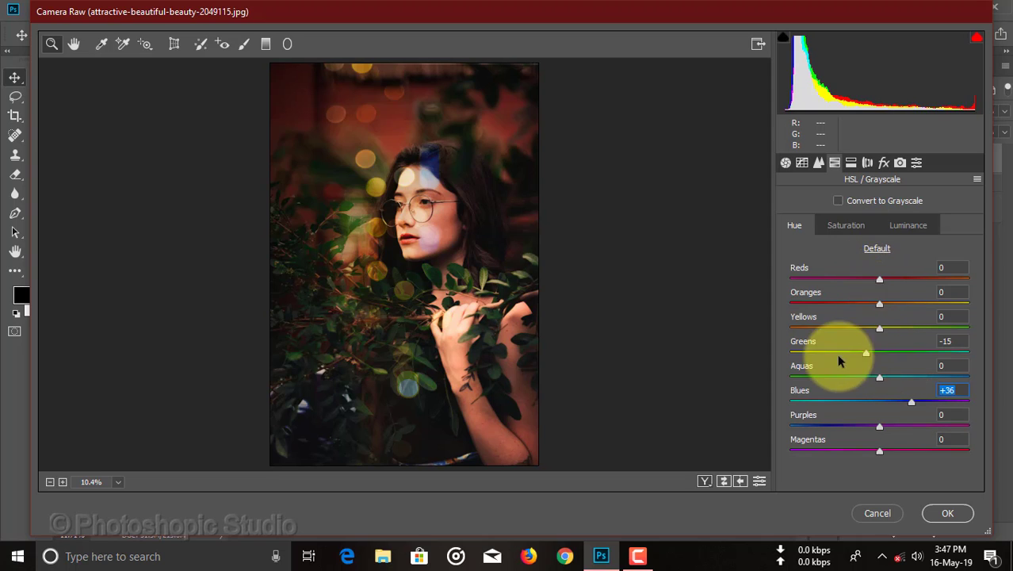
# Readjust the hue of the greens and set their luminance to -98
pyautogui.moveTo(872, 354); pyautogui.dragTo(795, 357)
pyautogui.click(845, 227)
pyautogui.click(907, 225)
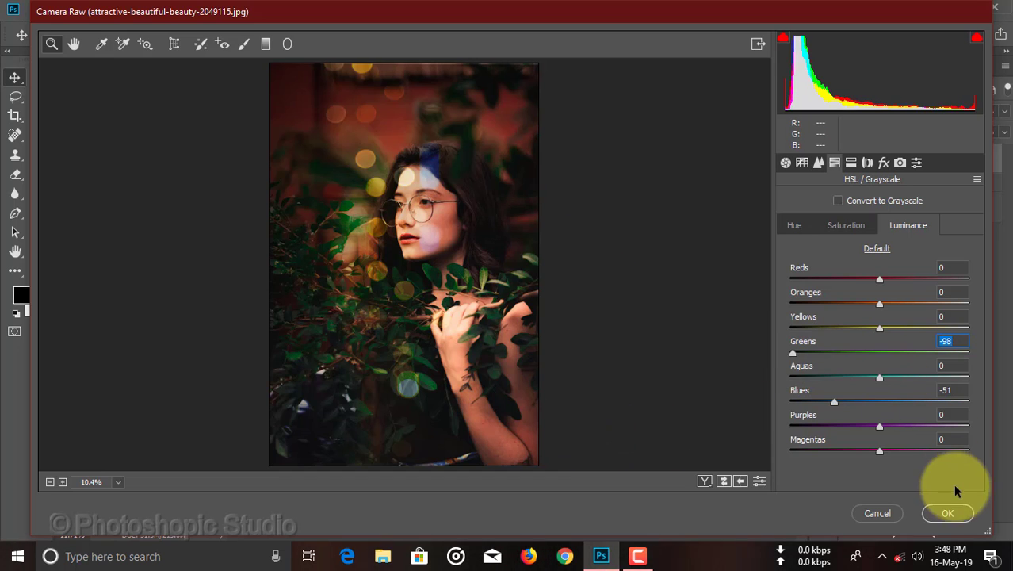
# Apply the Camera Raw adjustments and compare the image with and without the merged layer
pyautogui.click(946, 514)
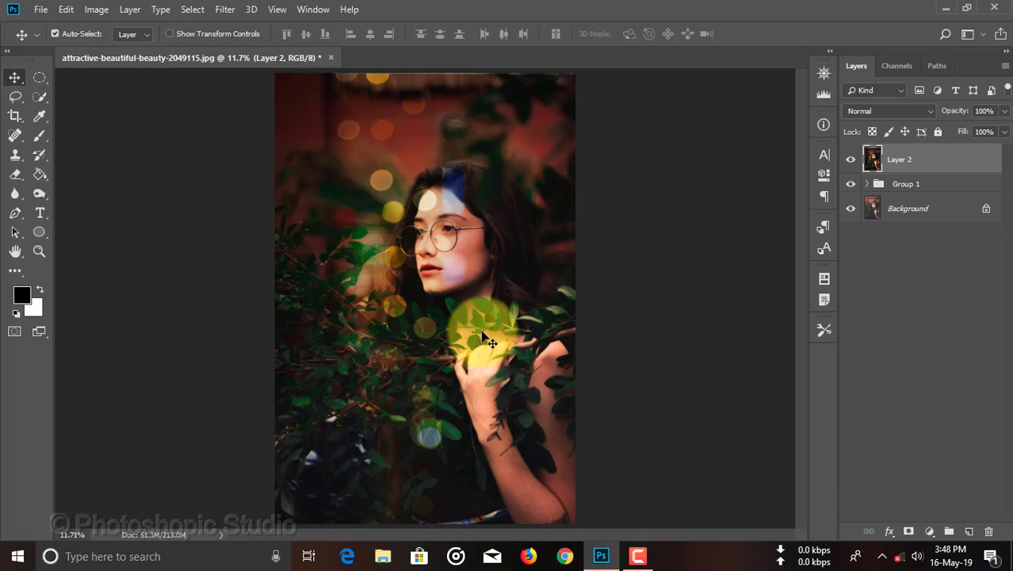
pyautogui.click(851, 159)
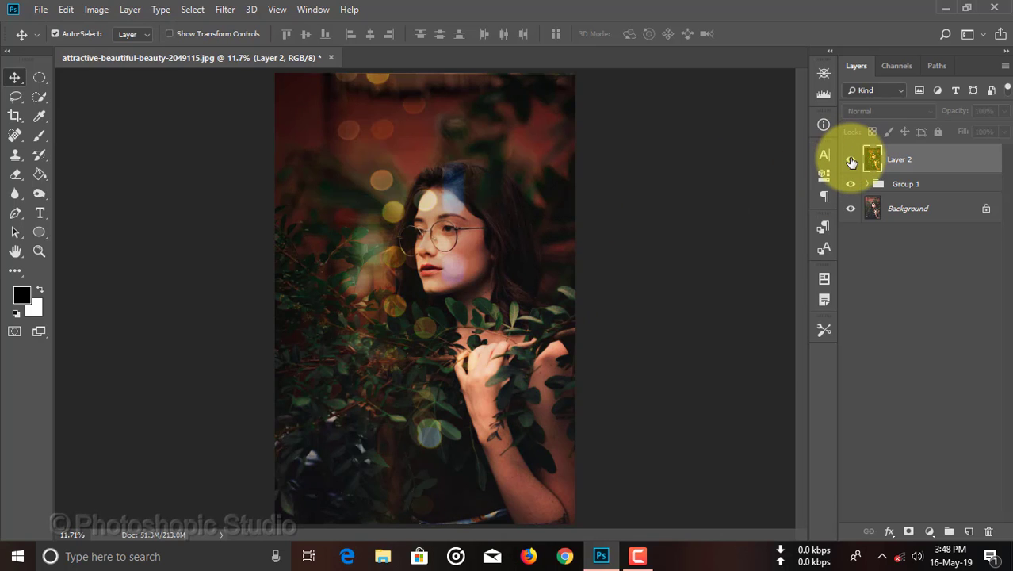
pyautogui.click(851, 160)
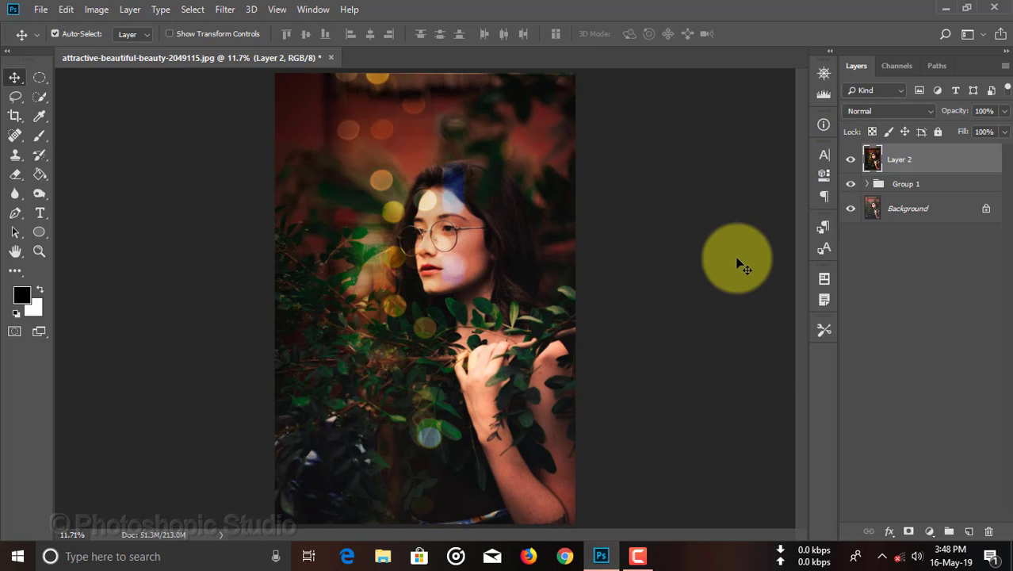
# Duplicate the merged layer and open the copy in the Nik Collection's Color Efex Pro 4 filter
pyautogui.hotkey('ctrl', 'j')
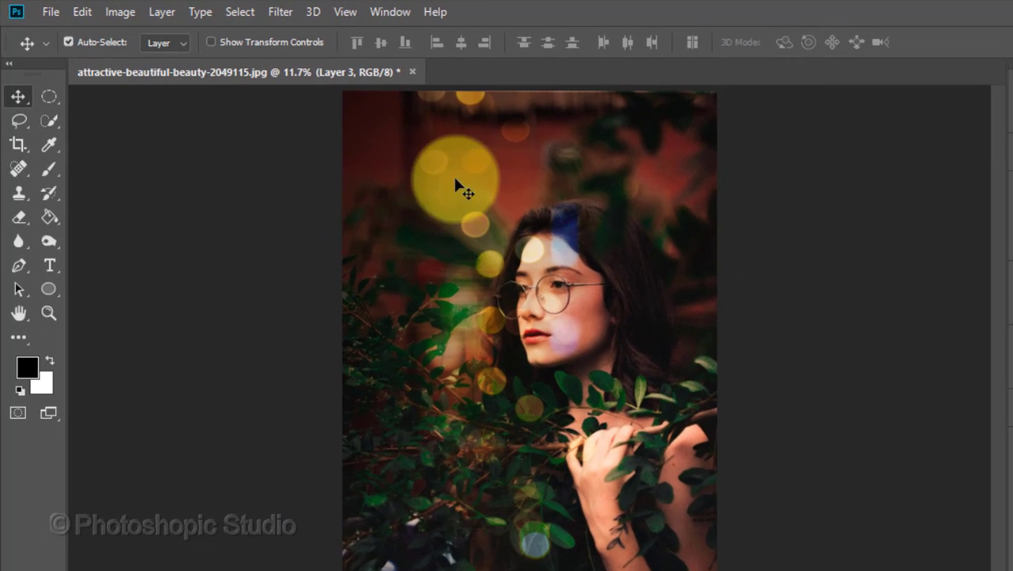
pyautogui.click(280, 11)
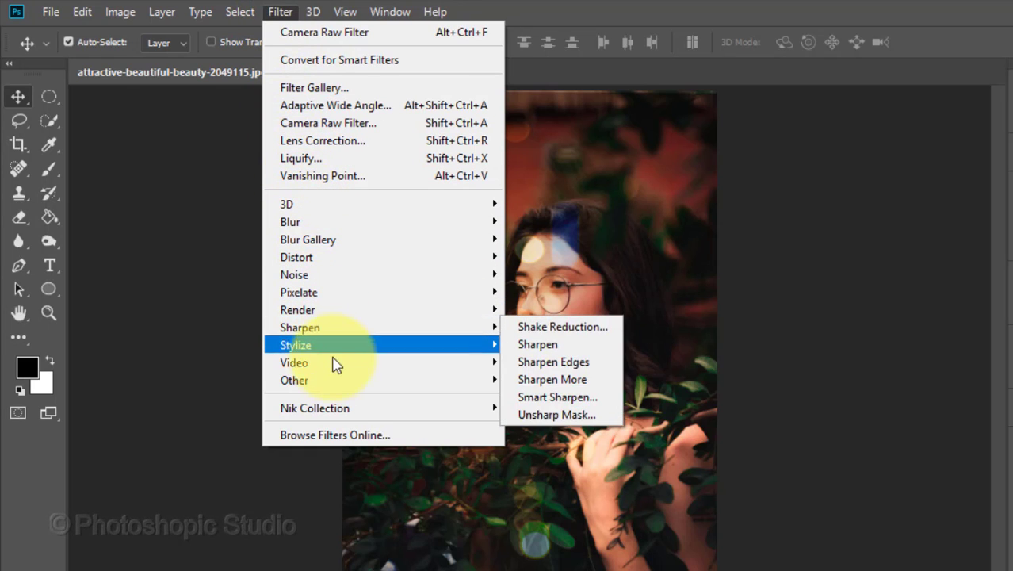
pyautogui.moveTo(341, 408)
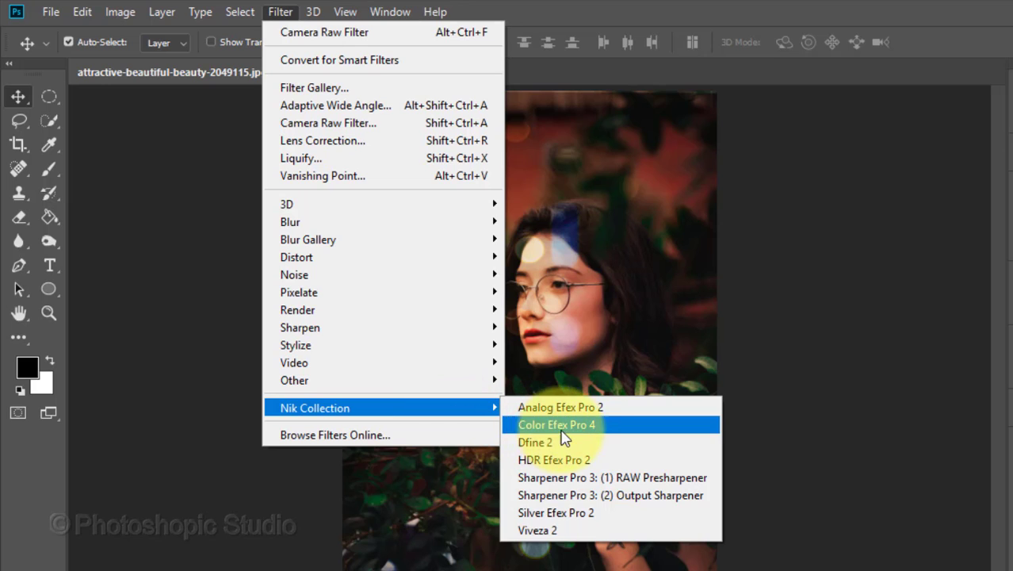
pyautogui.click(618, 426)
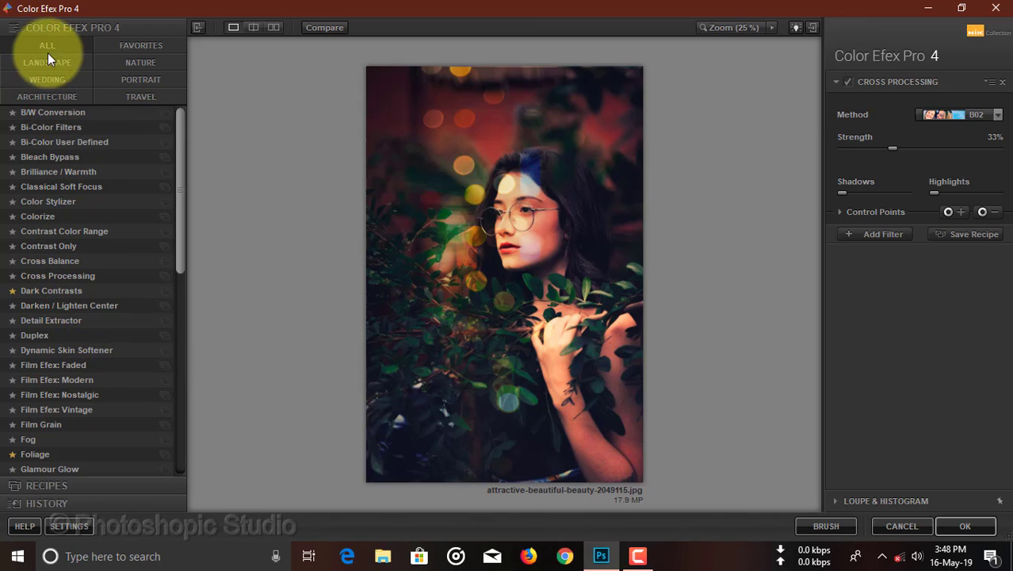
# Choose the Cross Processing filter with method B02, strength 33% and shadows 0%, and raise its highlights slightly
pyautogui.click(80, 276)
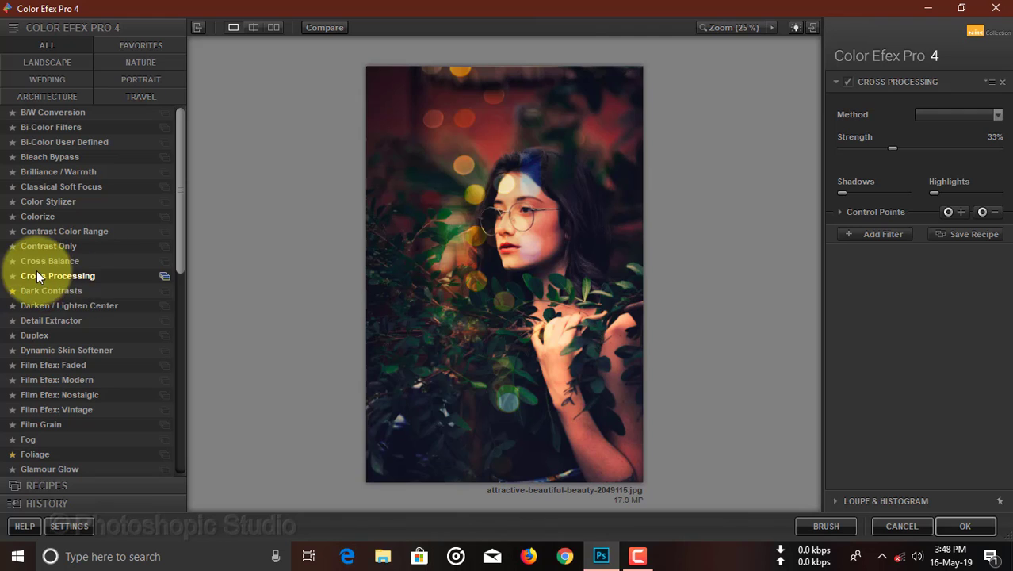
pyautogui.click(998, 115)
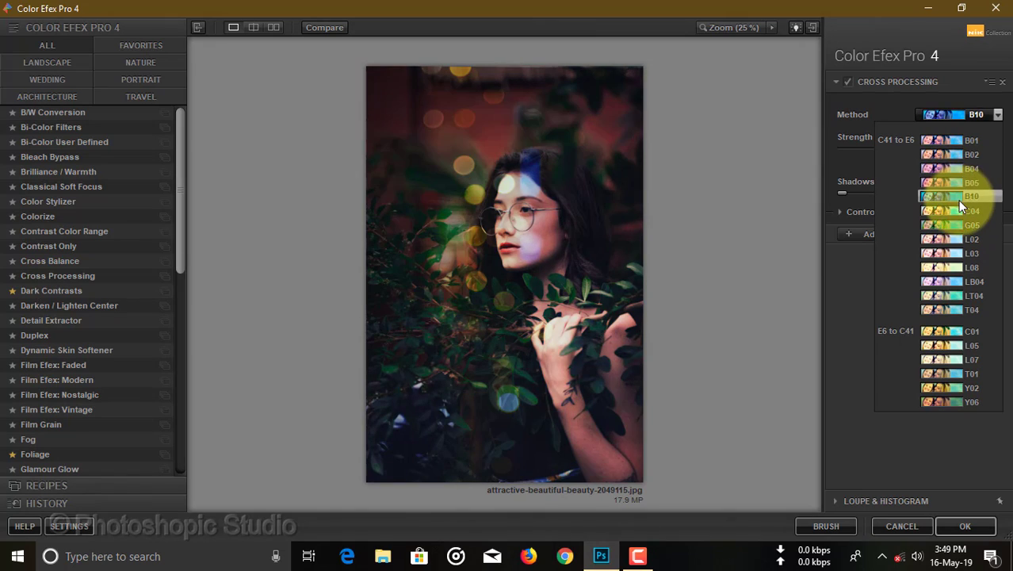
pyautogui.click(961, 159)
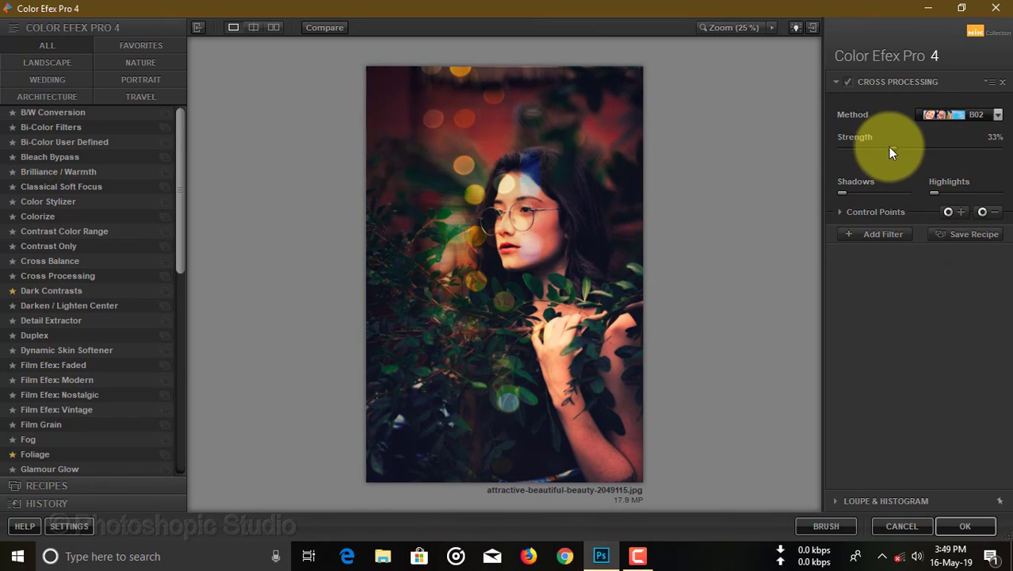
pyautogui.moveTo(893, 148)
pyautogui.mouseDown()
pyautogui.moveTo(937, 149)
pyautogui.moveTo(867, 154)
pyautogui.moveTo(915, 155)
pyautogui.moveTo(894, 153)
pyautogui.mouseUp()
pyautogui.moveTo(842, 193)
pyautogui.mouseDown()
pyautogui.moveTo(869, 194)
pyautogui.moveTo(837, 195)
pyautogui.mouseUp()
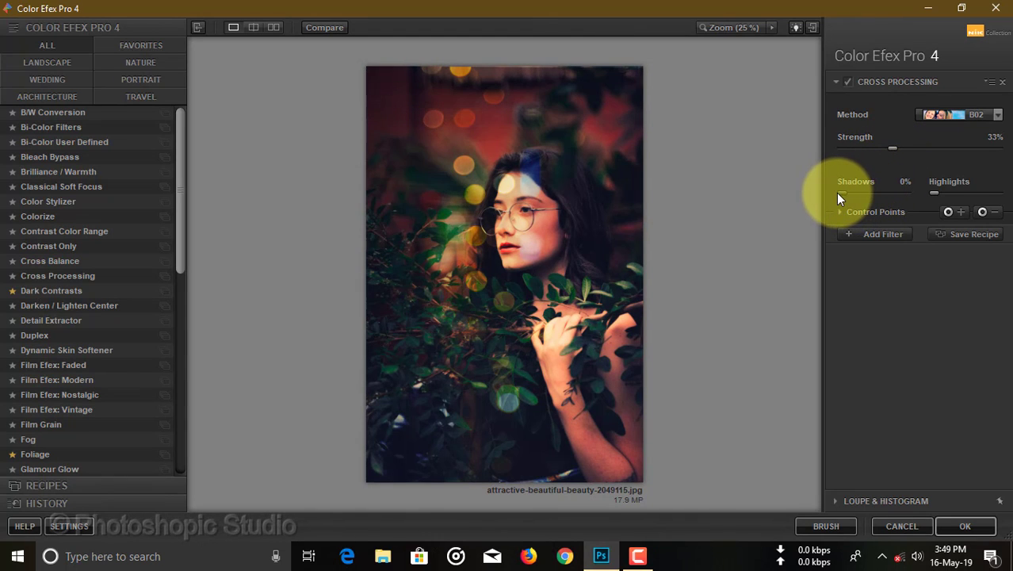
pyautogui.moveTo(935, 193)
pyautogui.mouseDown()
pyautogui.moveTo(979, 193)
pyautogui.moveTo(946, 199)
pyautogui.mouseUp()
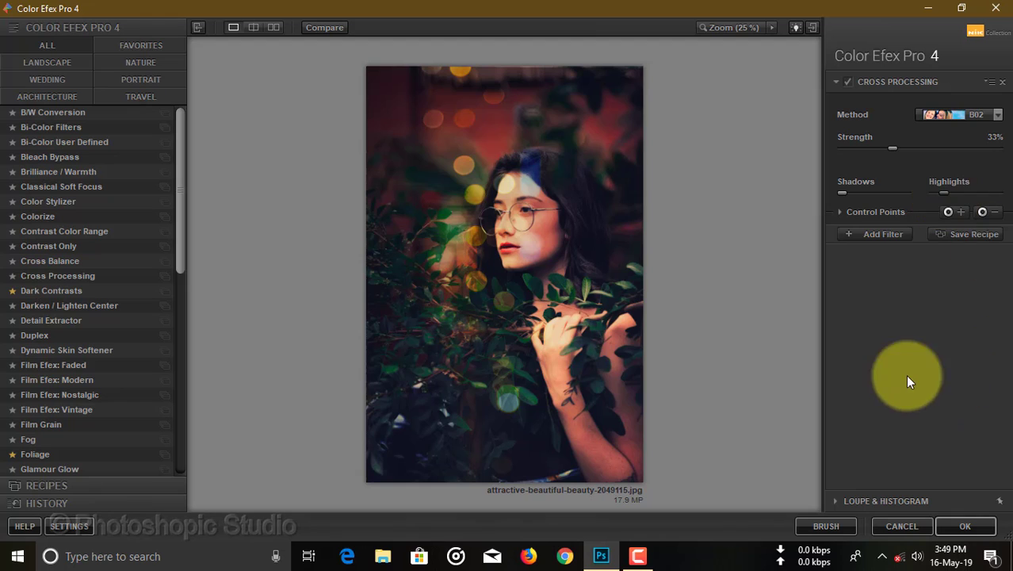
# Add an empty filter slot below Cross Processing and apply the Color Efex Pro result to the image
pyautogui.click(881, 238)
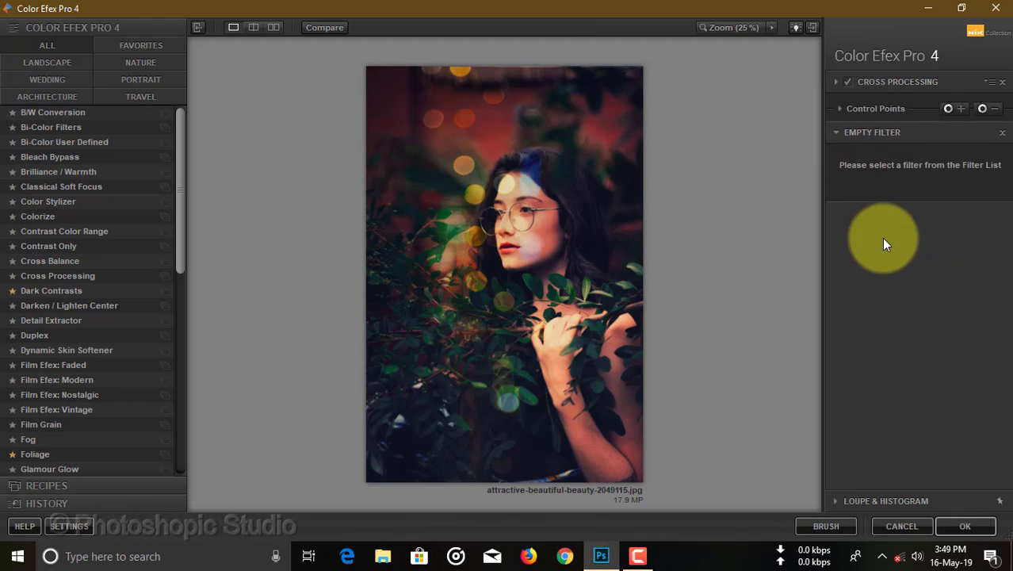
pyautogui.click(960, 524)
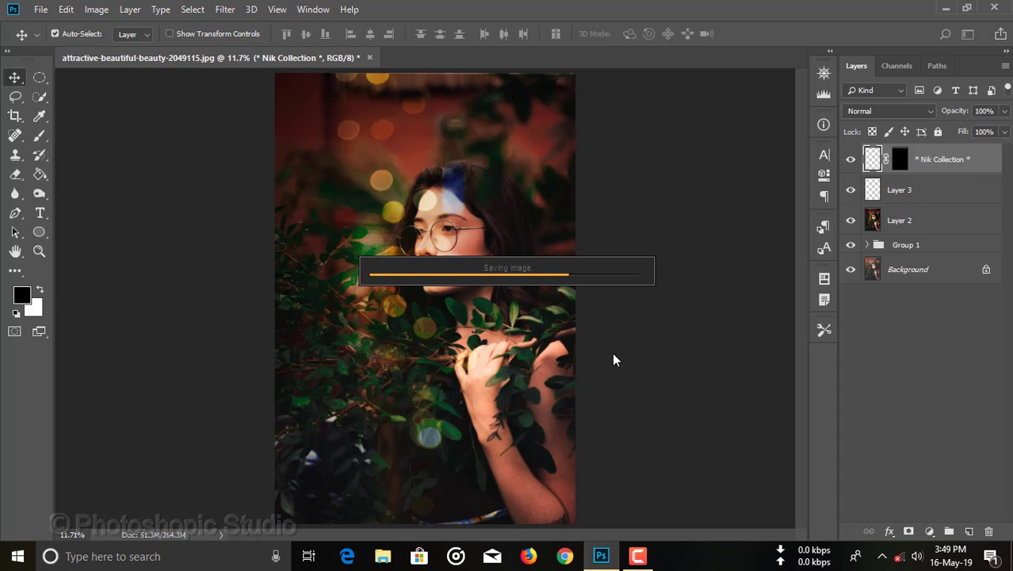
pyautogui.click(613, 355)
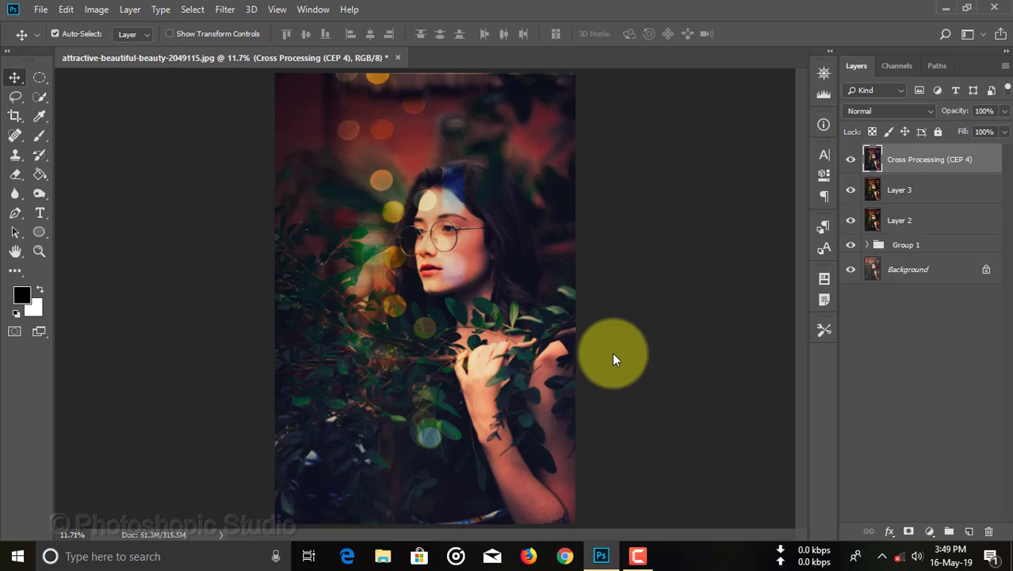
# Compare the image with and without the Cross Processing layer
pyautogui.click(852, 161)
pyautogui.click(852, 161)
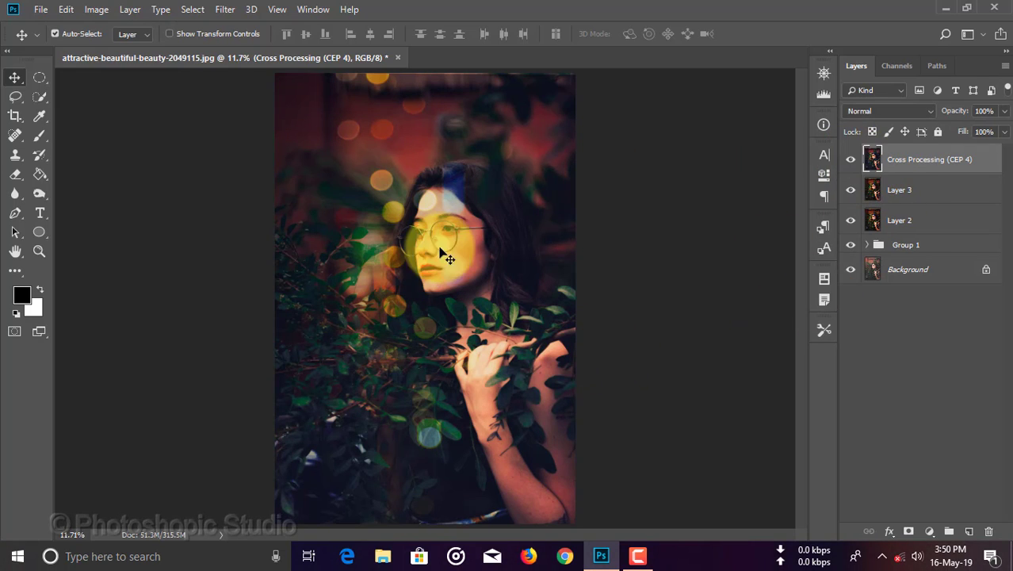